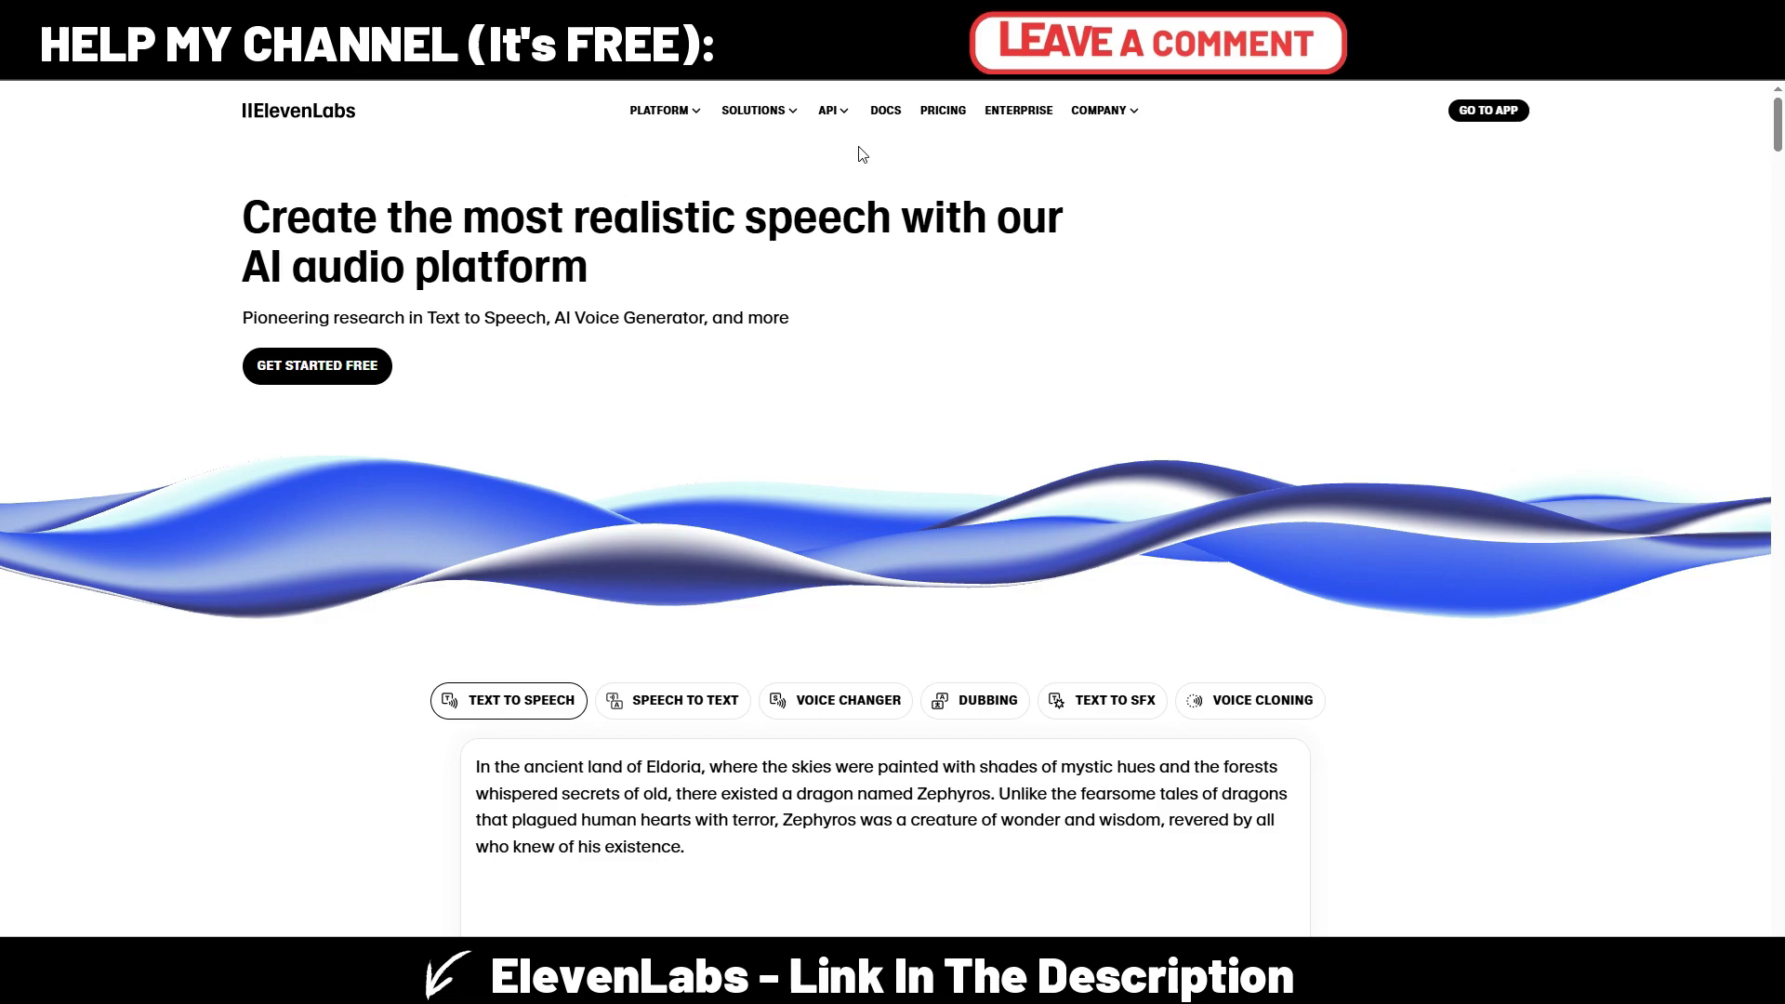
# Step: Go to the Pricing page and scroll through the plans
pyautogui.click(947, 113)
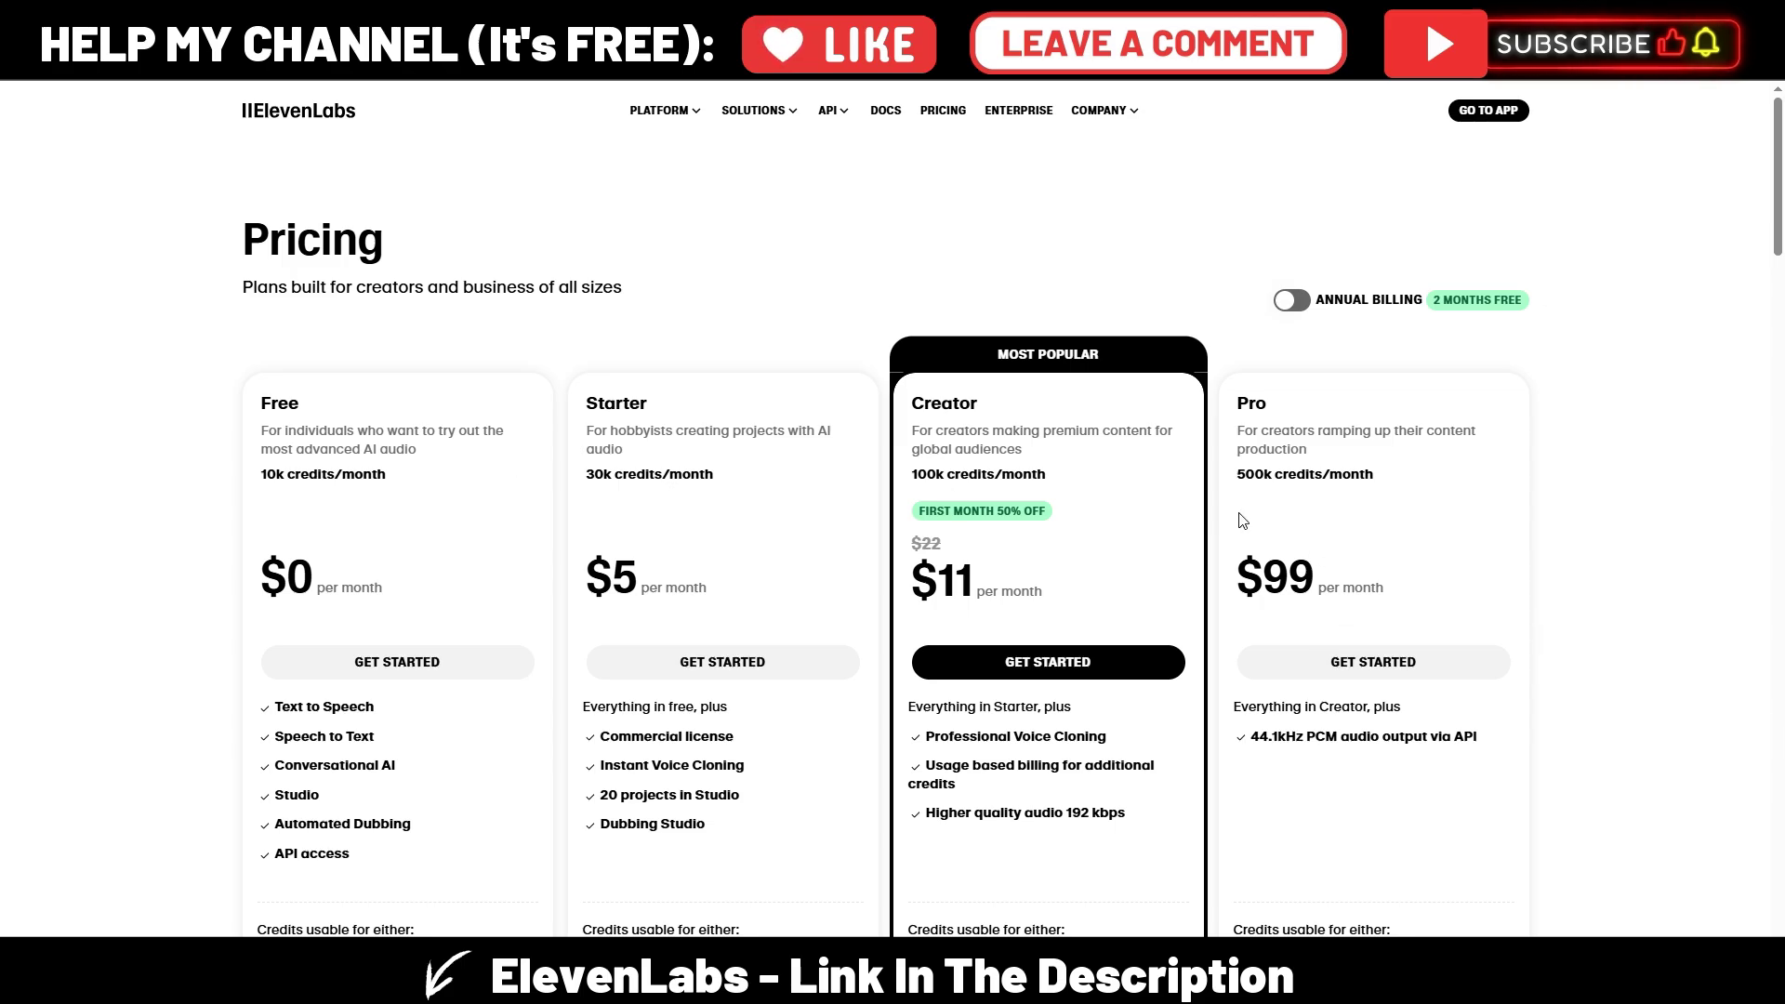
pyautogui.scroll(-2, 735, 521)
pyautogui.scroll(2, 757, 518)
pyautogui.scroll(-1, 757, 518)
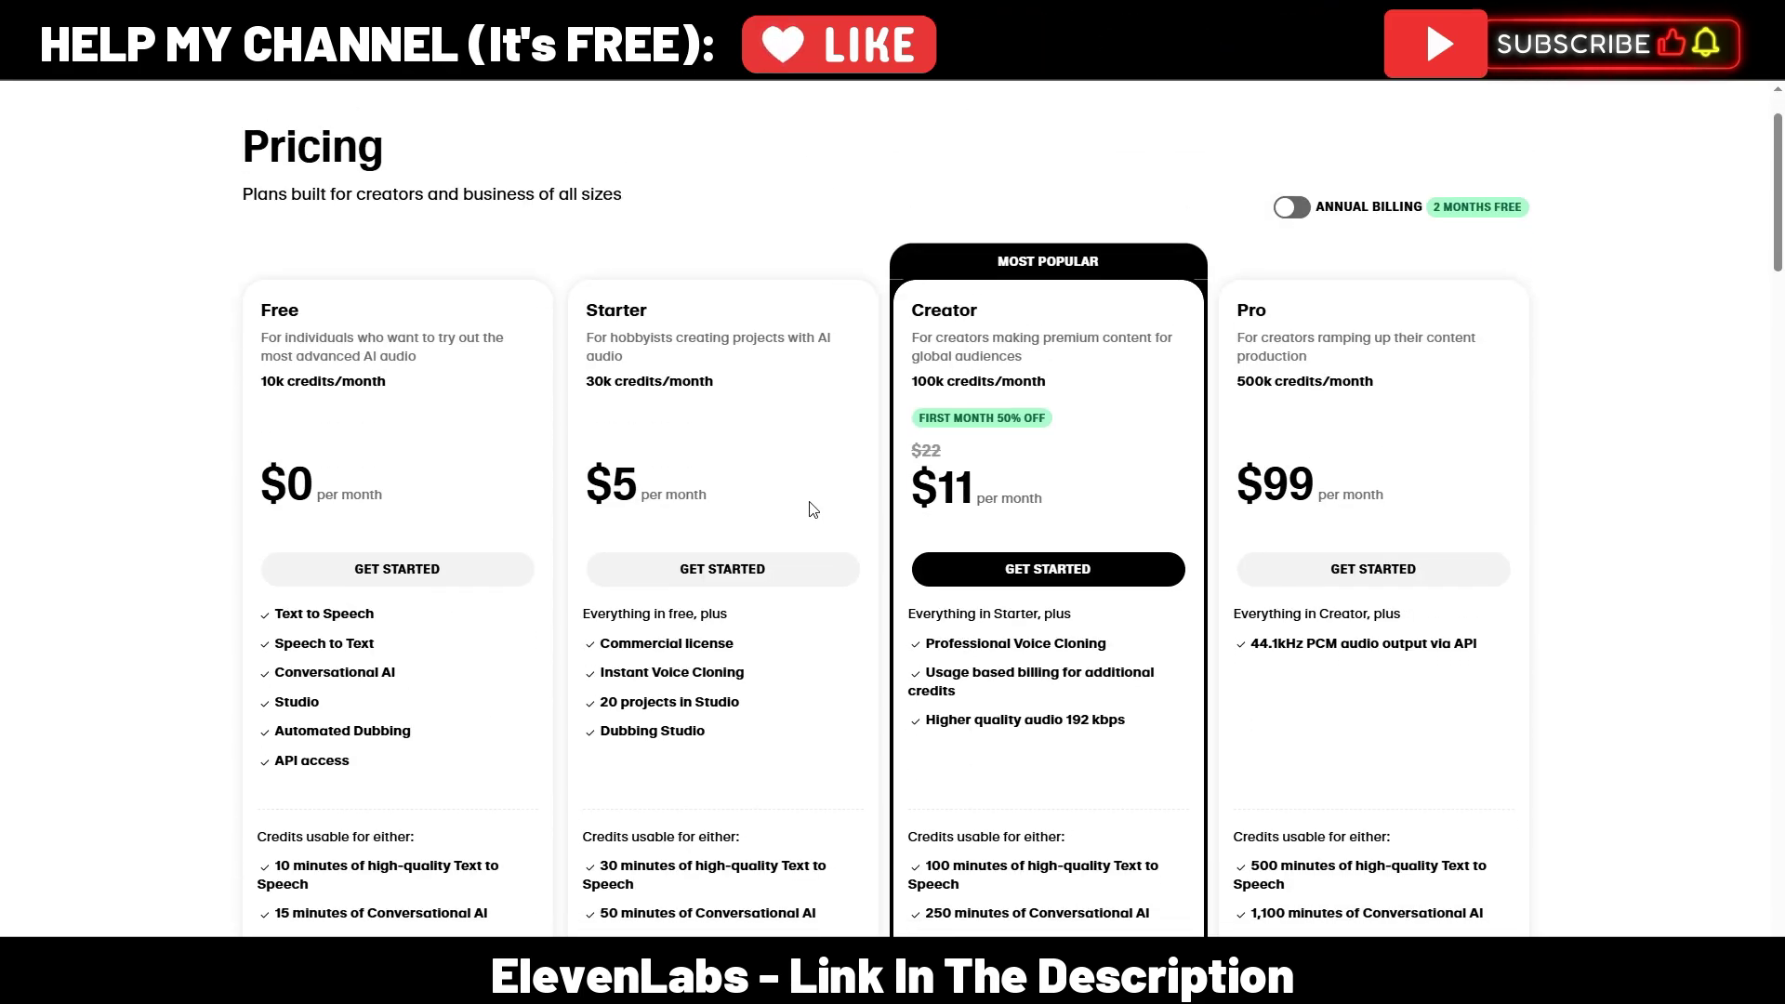
pyautogui.scroll(2, 772, 135)
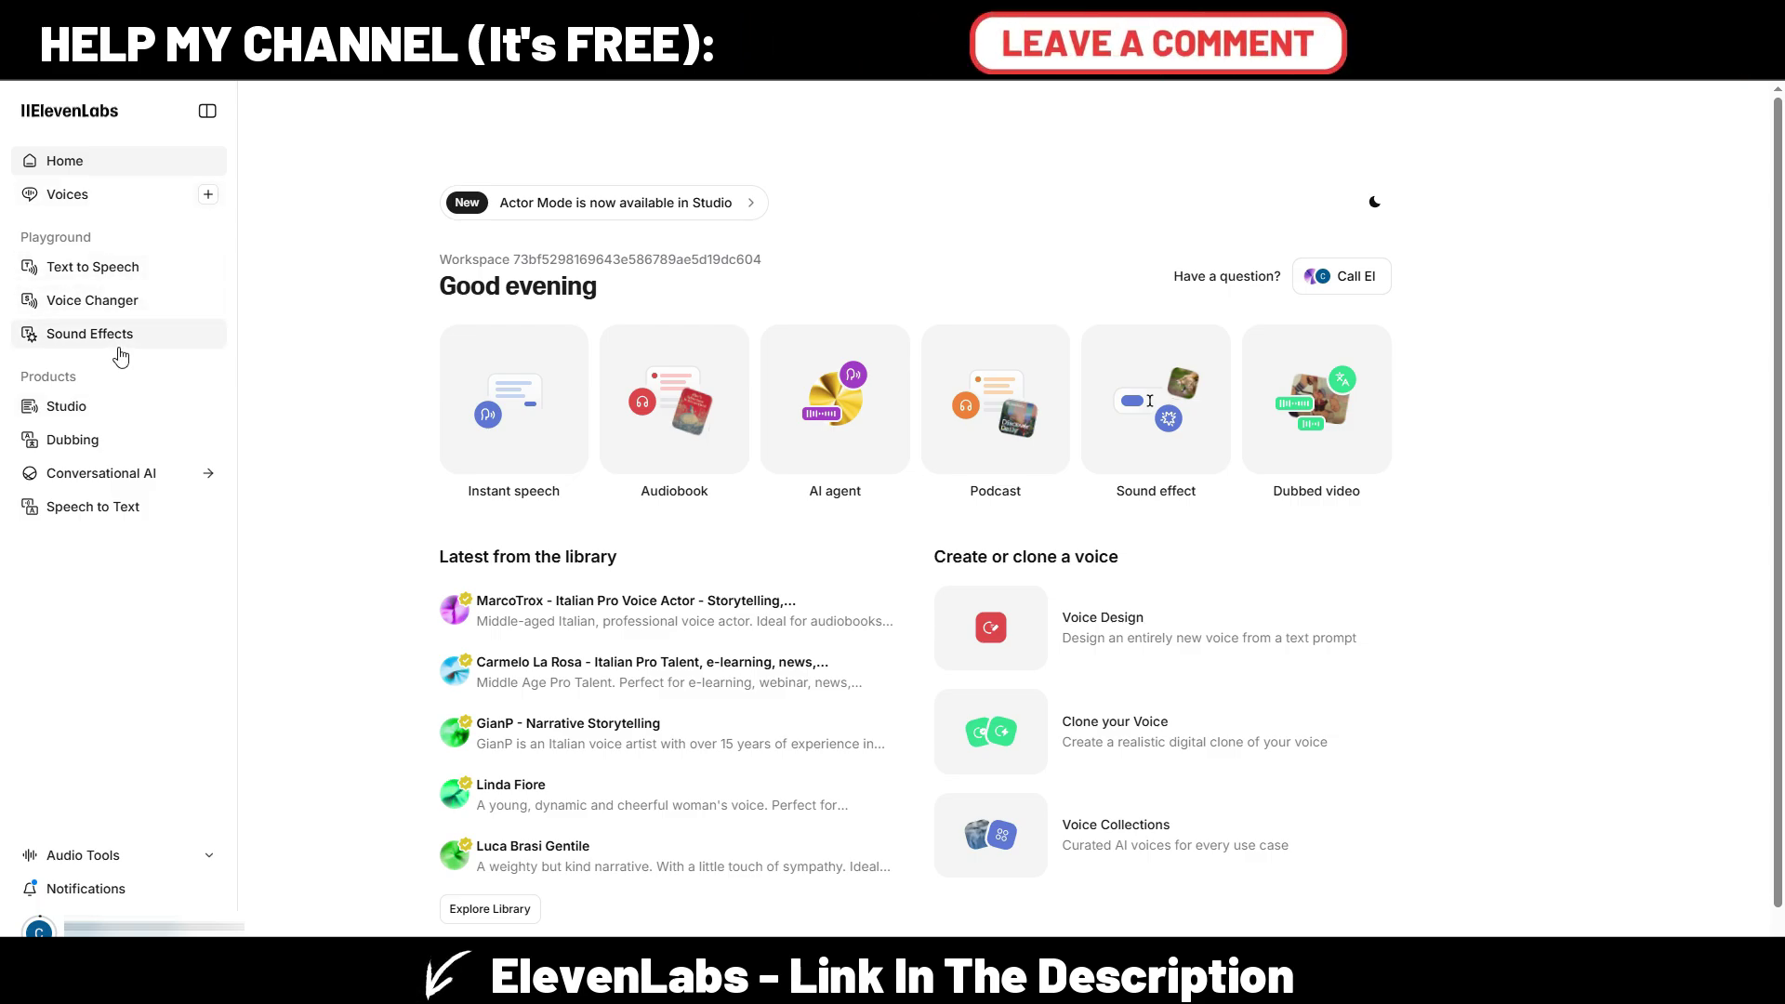
# Step: Open Untitled Project from the Studio list and copy the Cicero quote from Goodreads
pyautogui.click(67, 409)
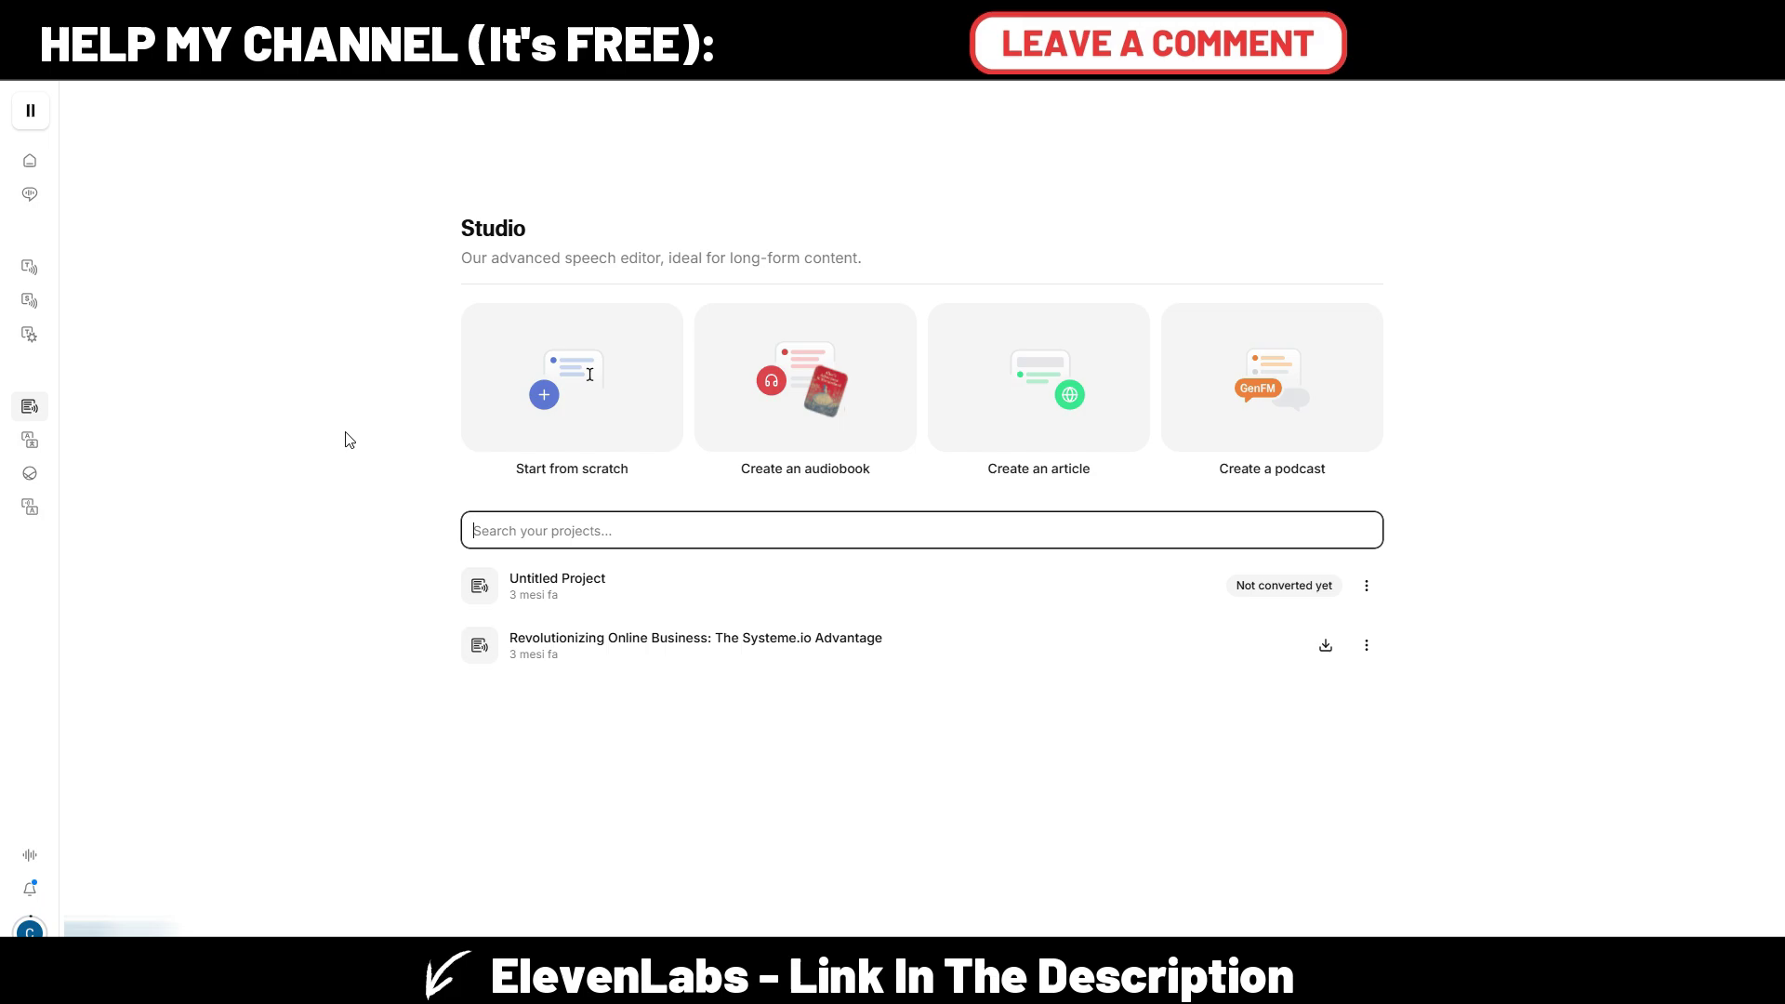
pyautogui.moveTo(50, 307)
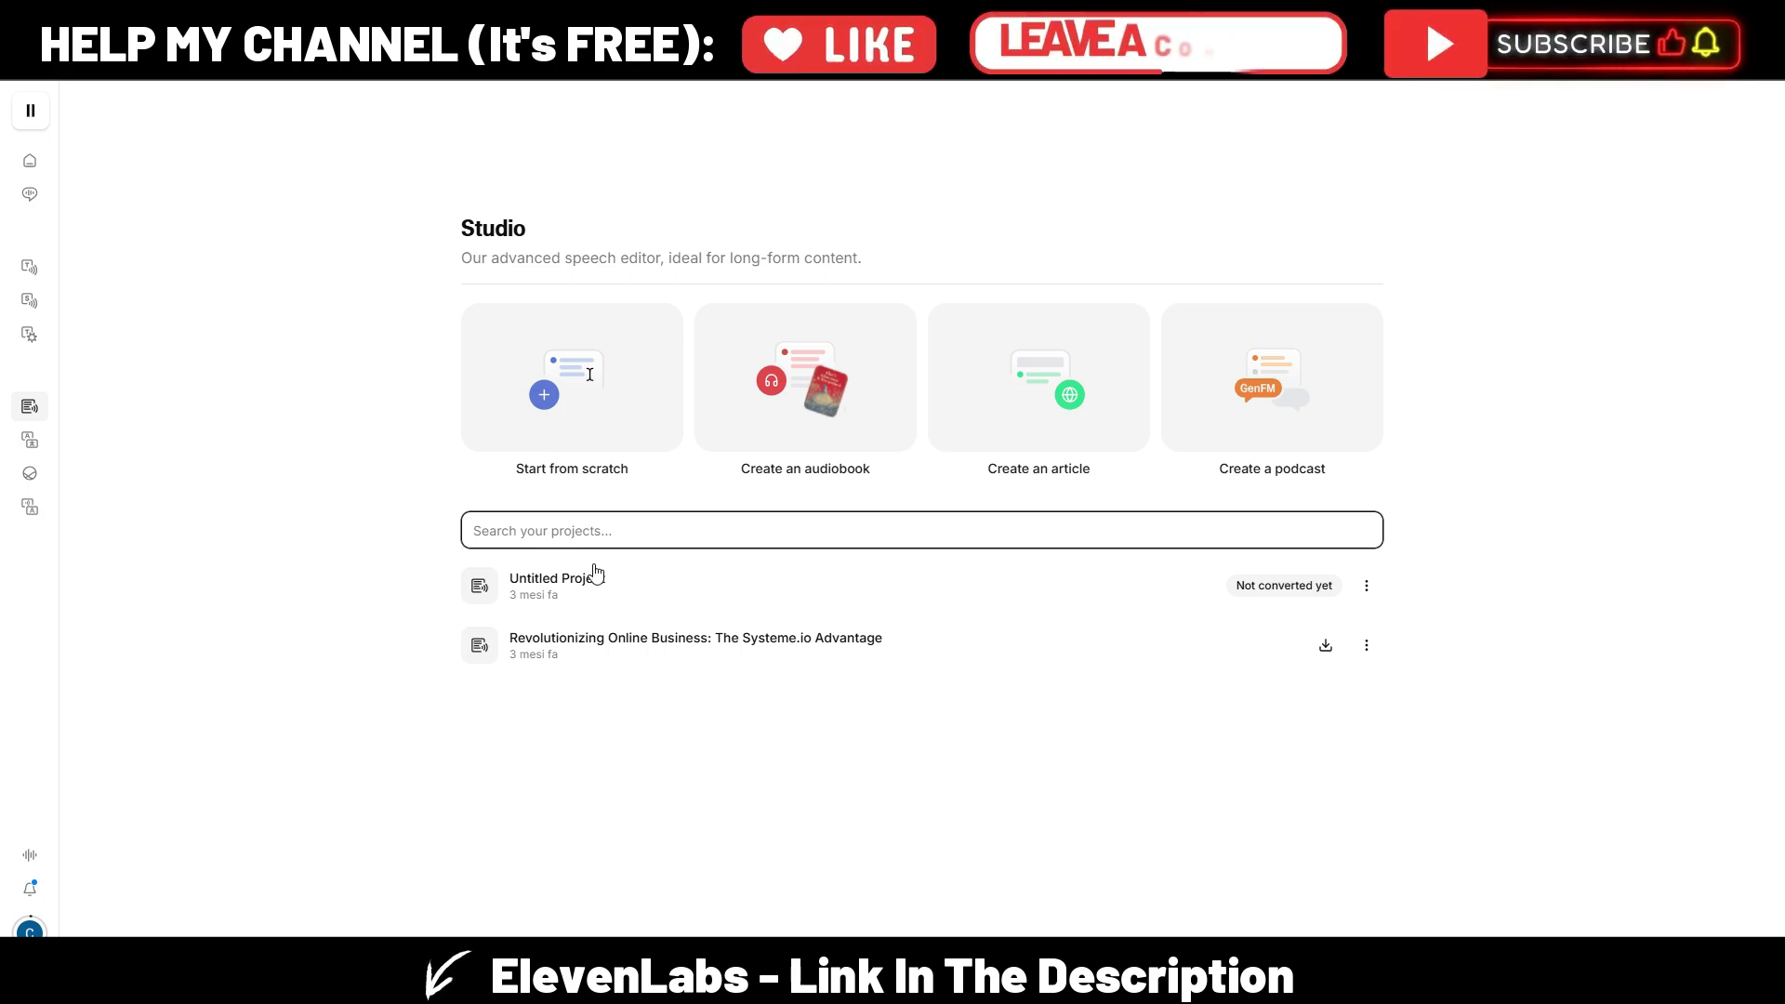
pyautogui.click(658, 586)
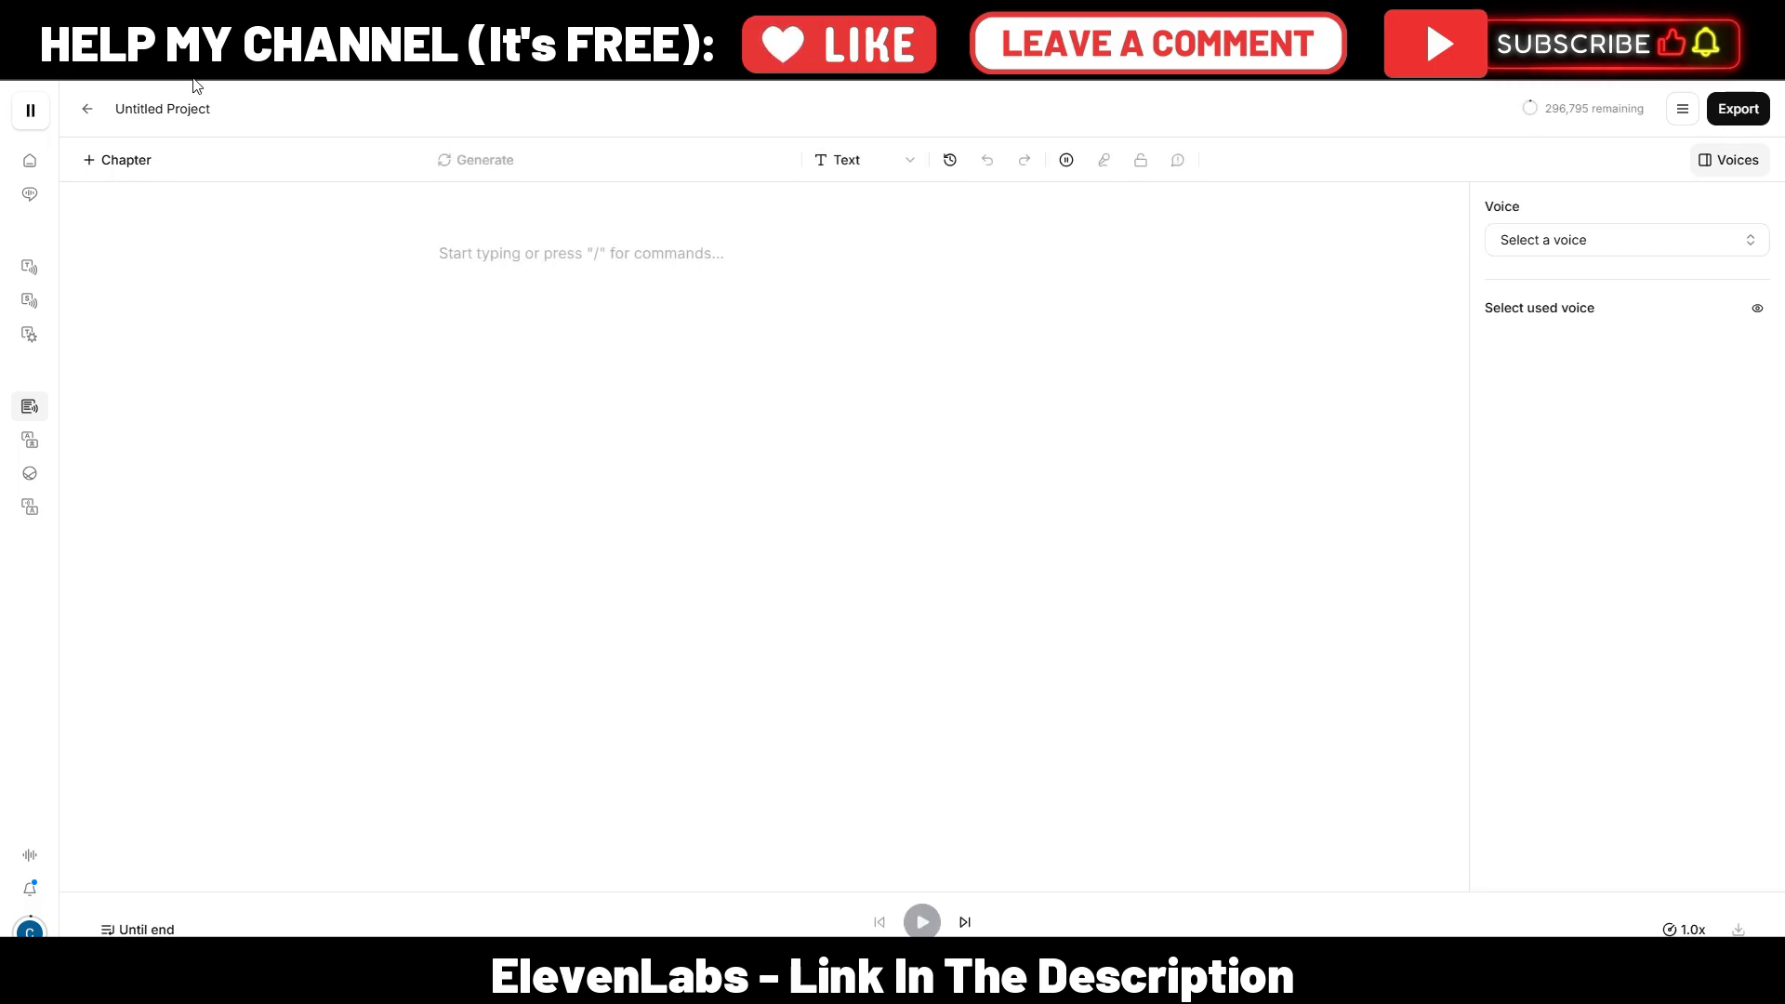
pyautogui.click(90, 111)
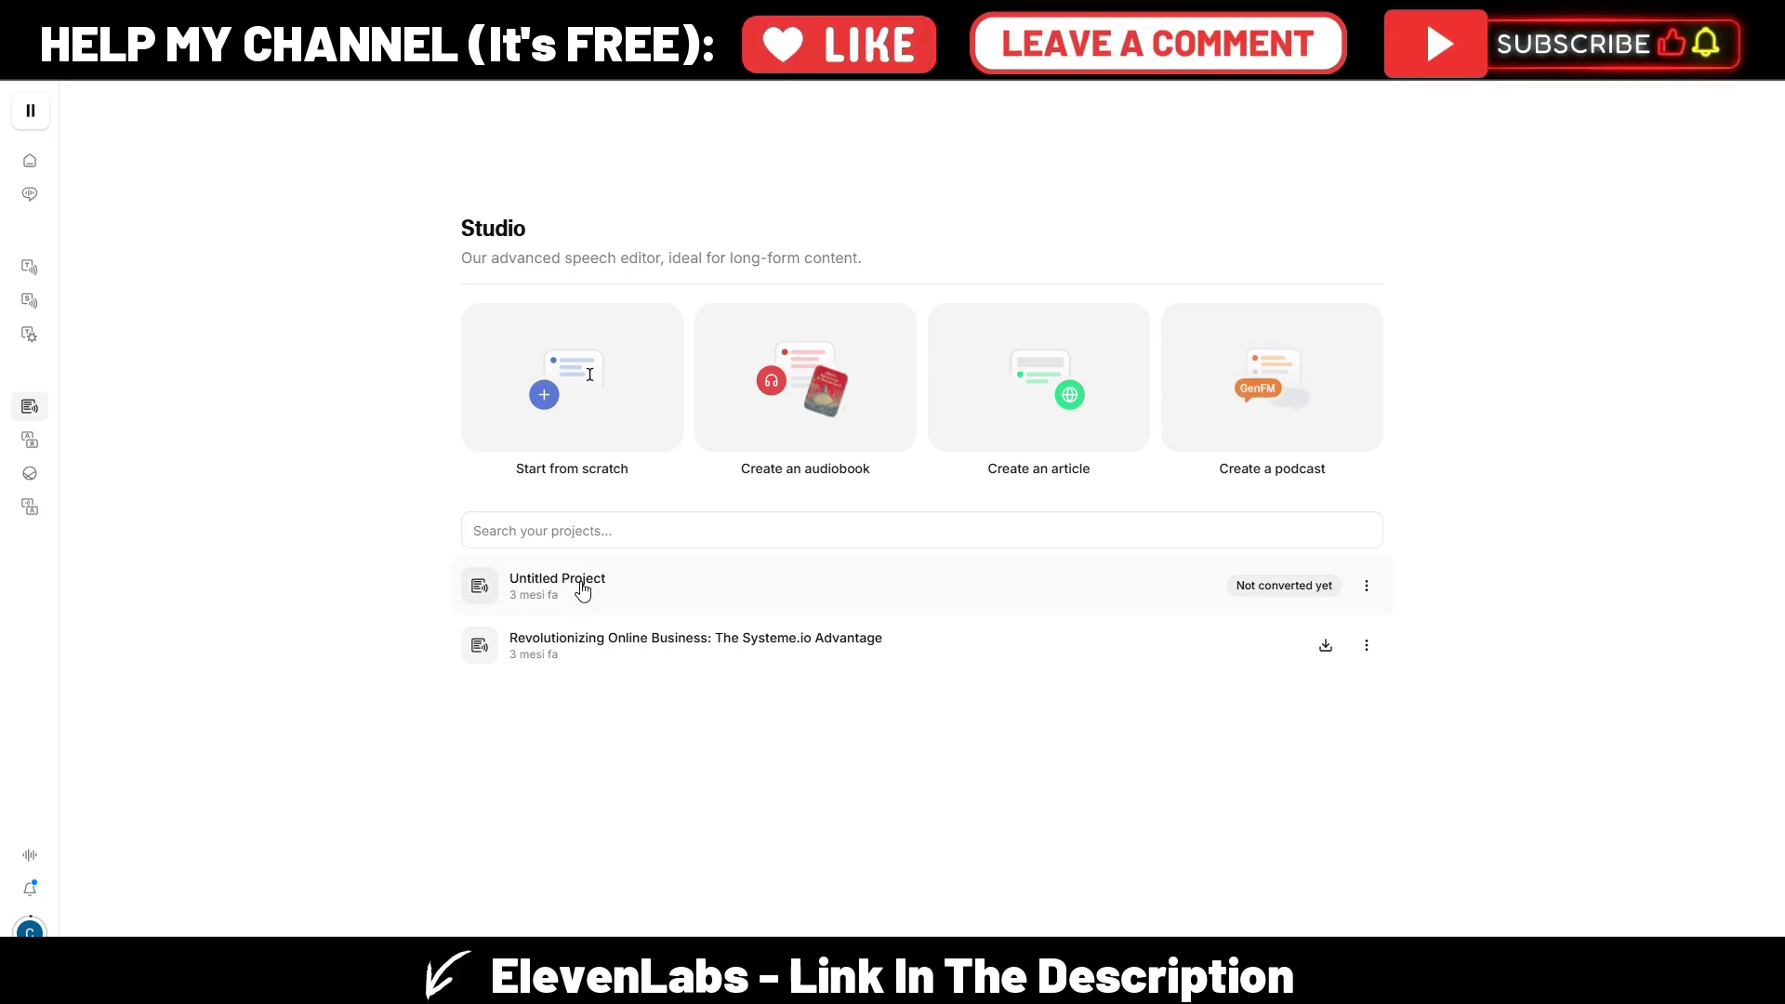
pyautogui.click(582, 590)
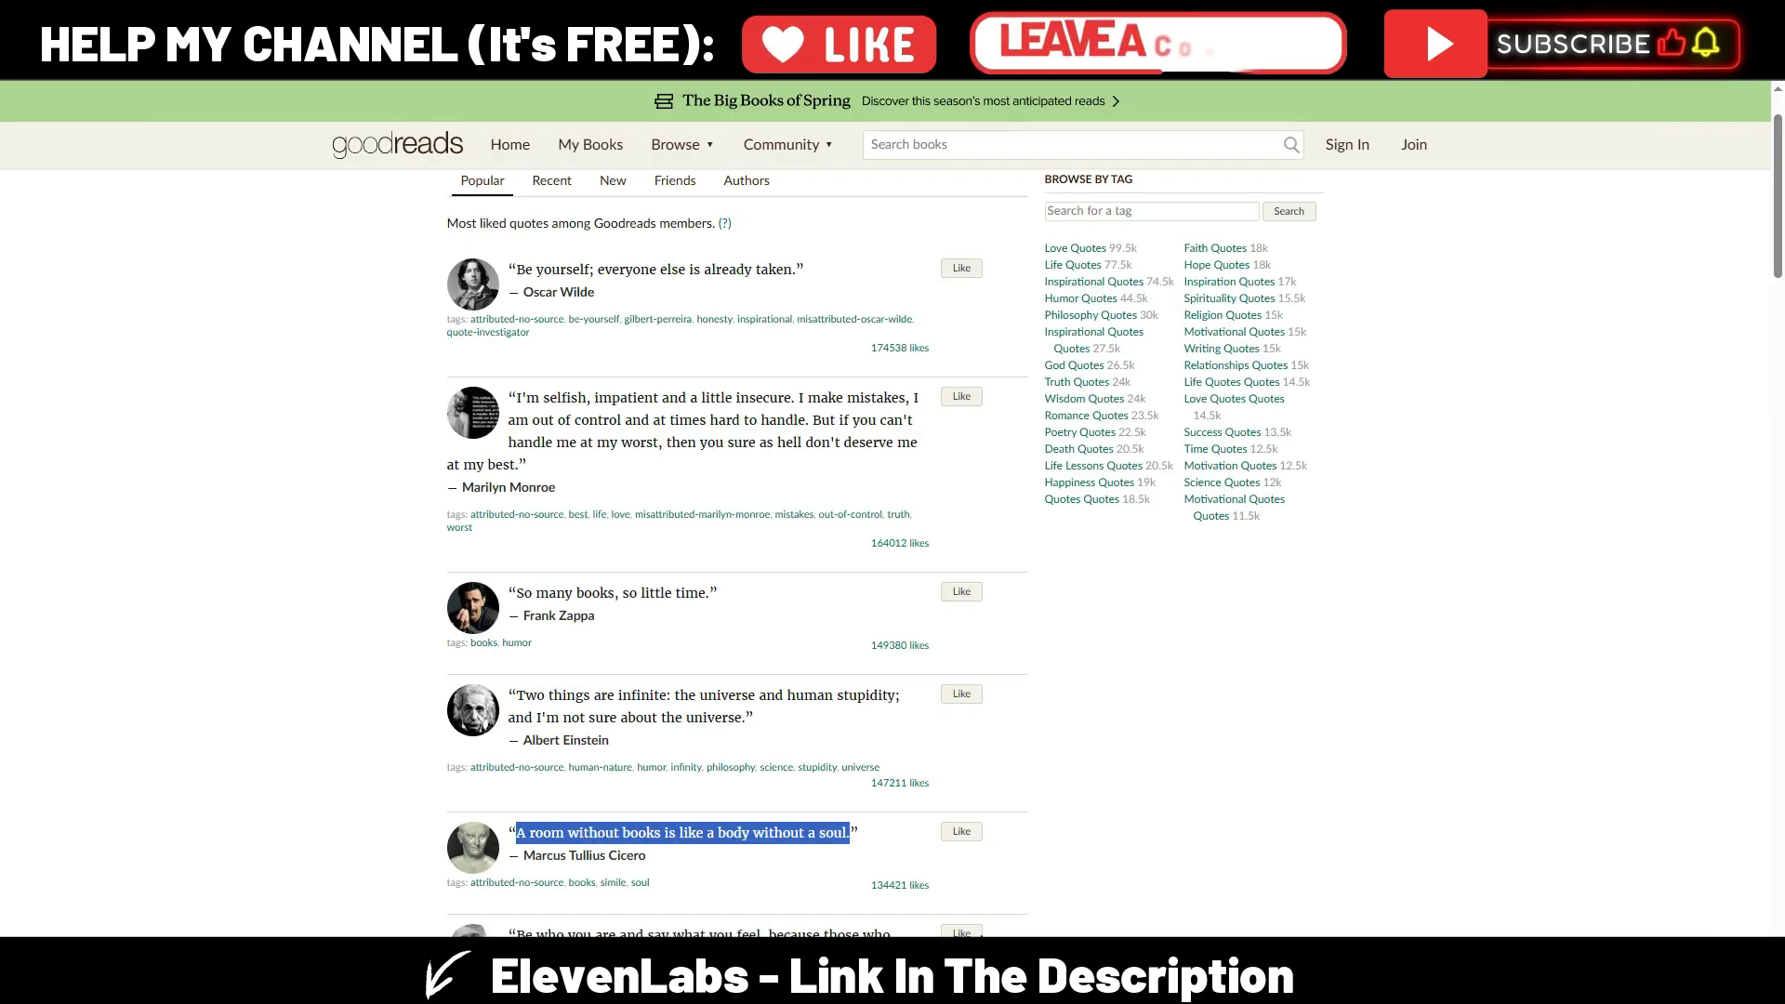
pyautogui.rightClick(727, 835)
pyautogui.click(805, 640)
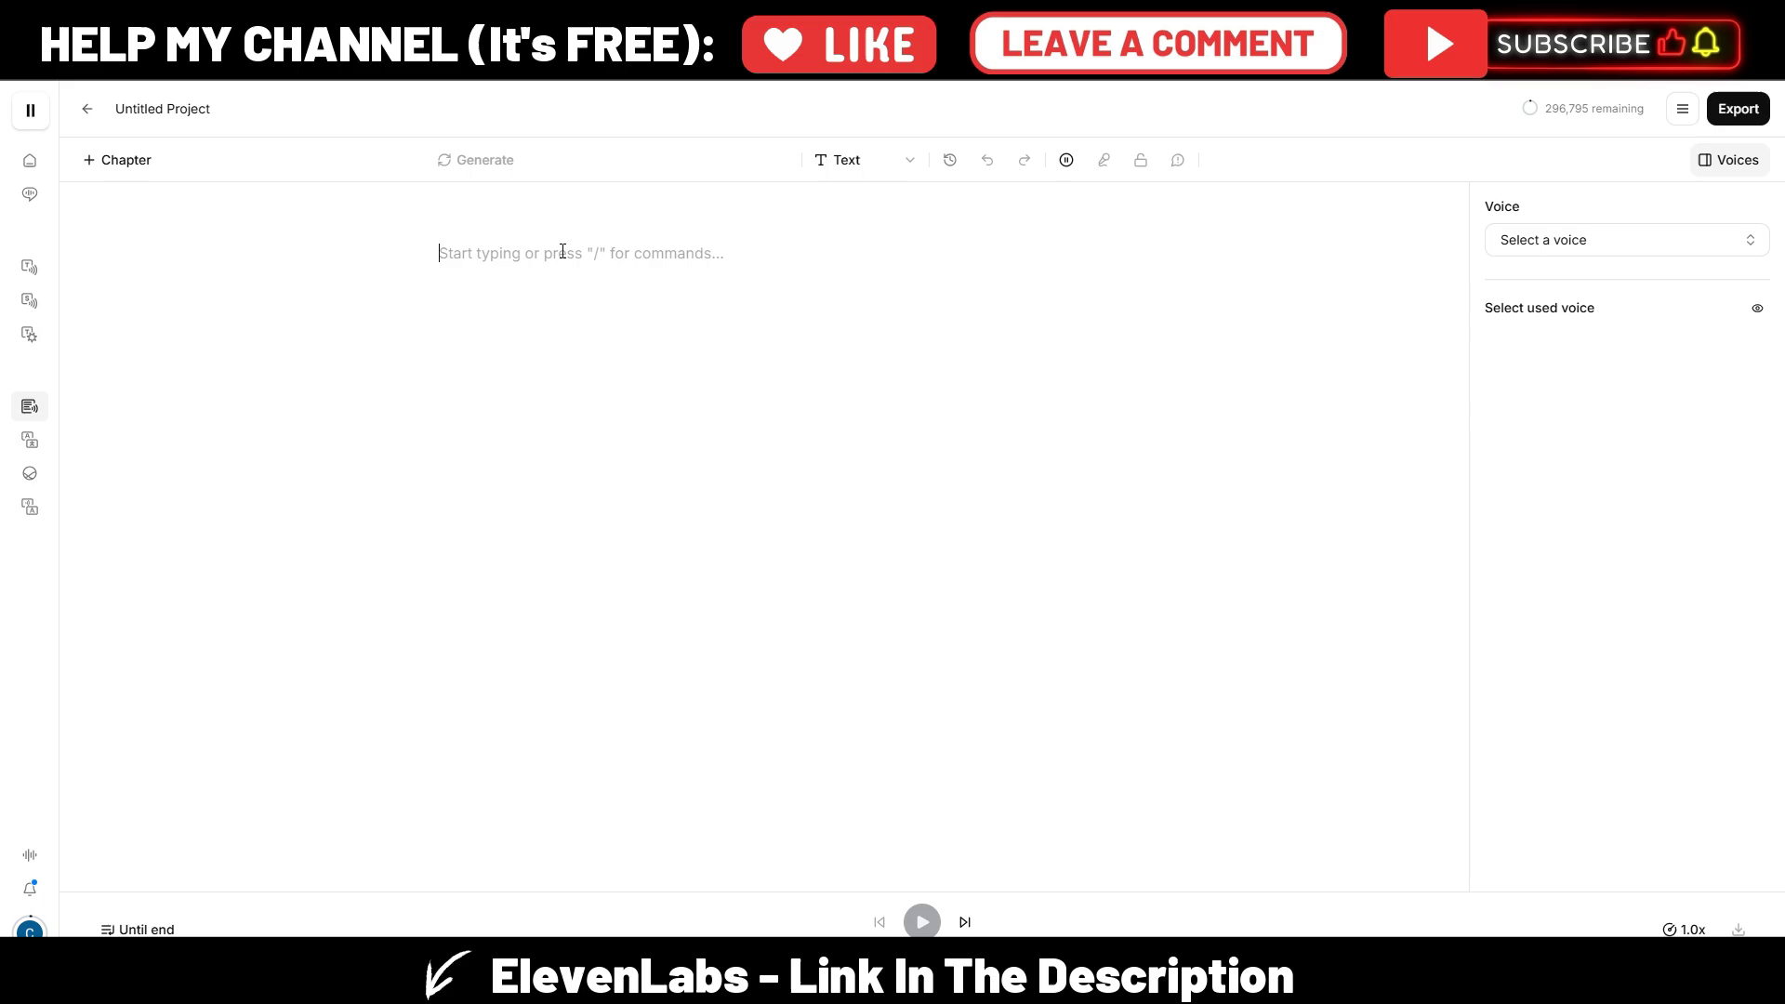
# Step: Paste and select the Cicero quote, keep the David - Epic Movie Trailer voice, and generate speech
pyautogui.hotkey('ctrl', 'v')
pyautogui.hotkey('ctrl', 'a')
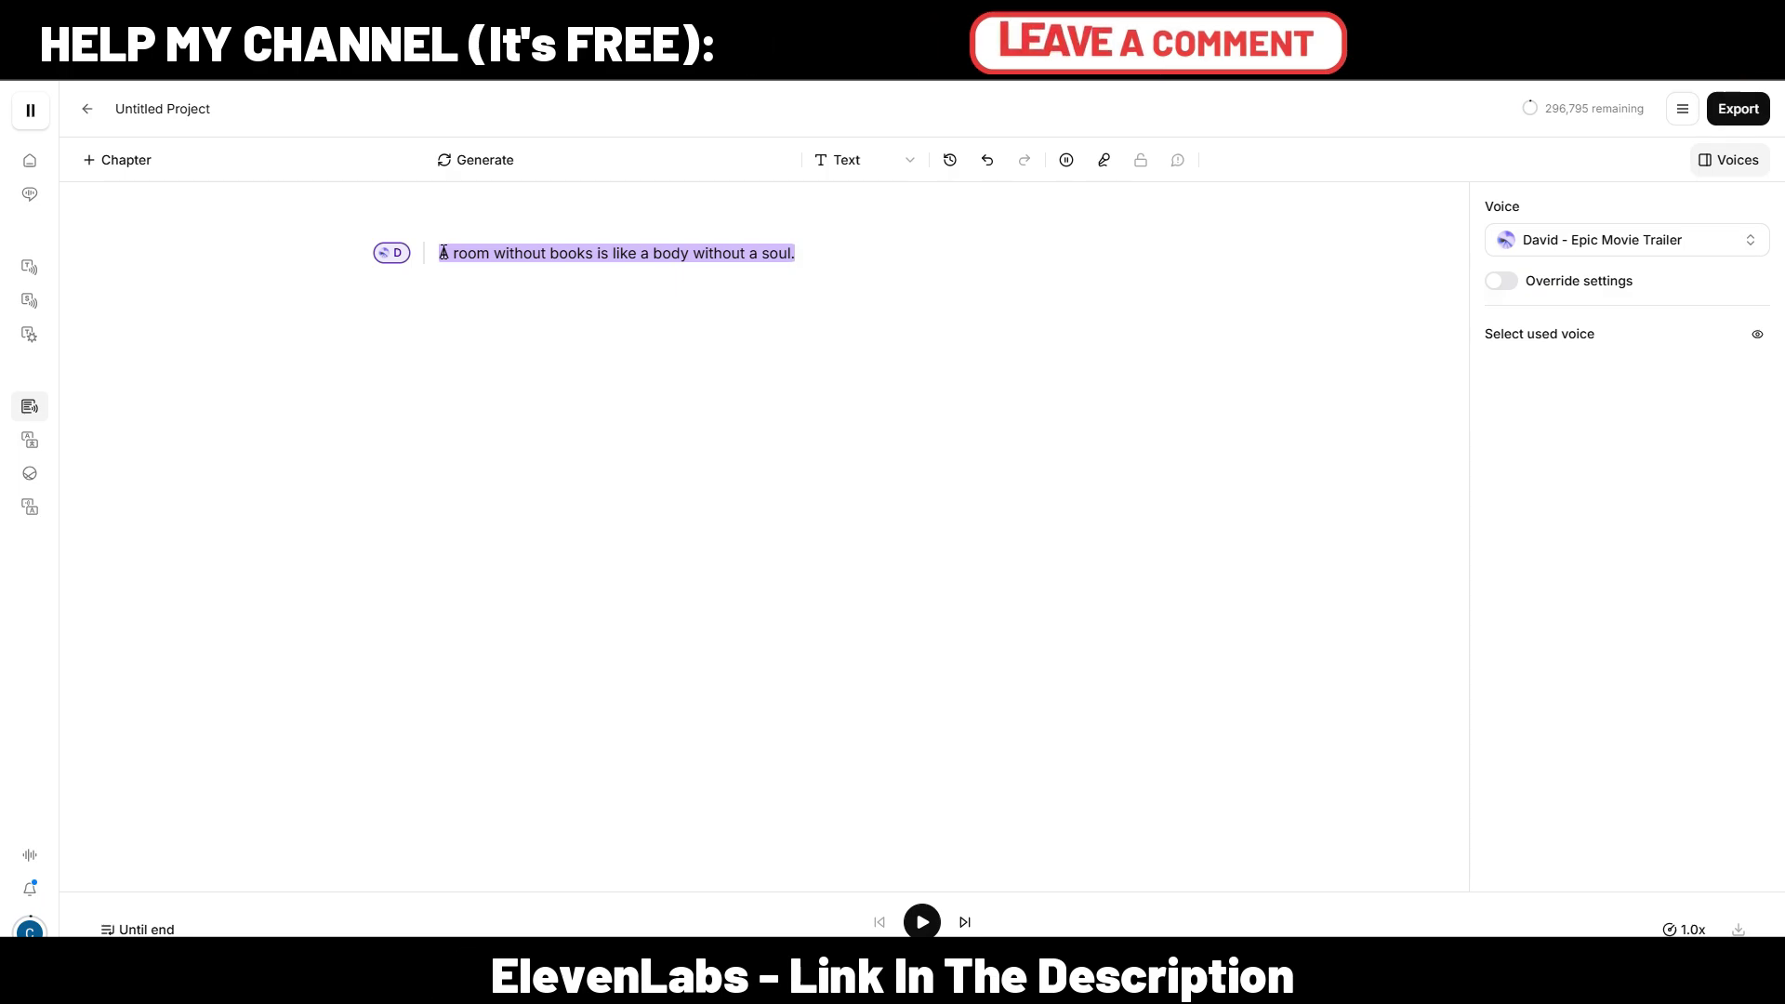
pyautogui.moveTo(444, 253); pyautogui.dragTo(813, 247)
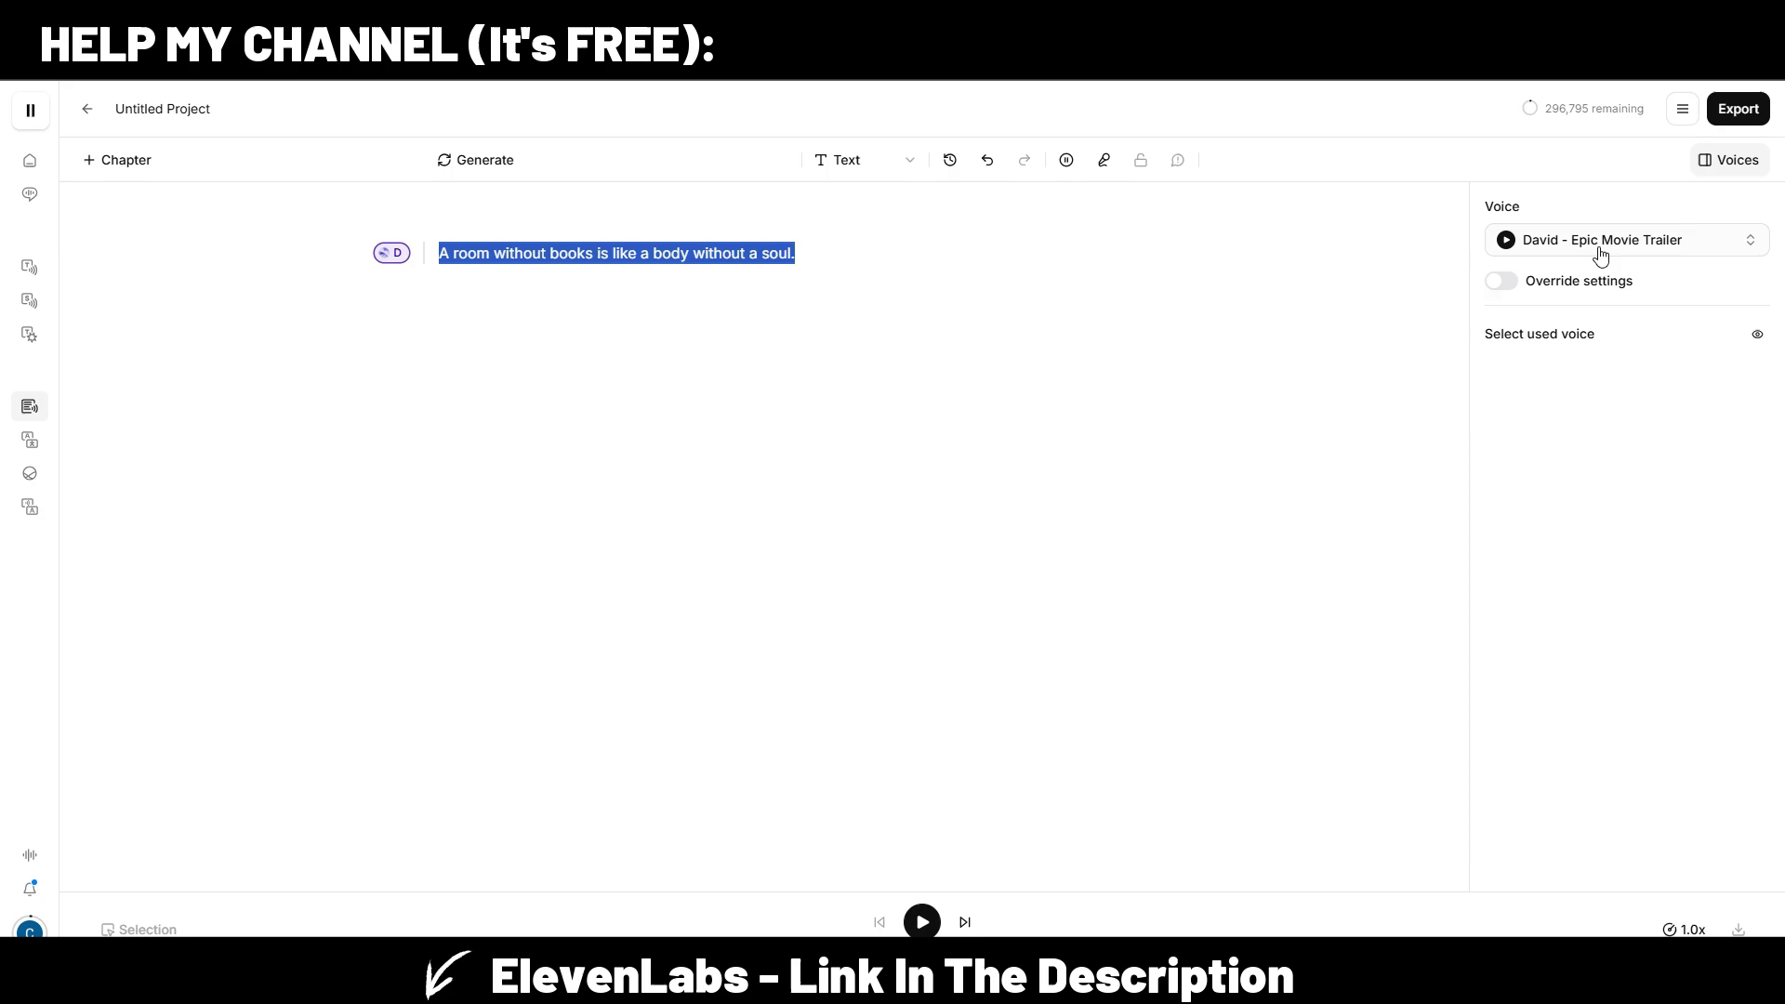
pyautogui.click(1689, 246)
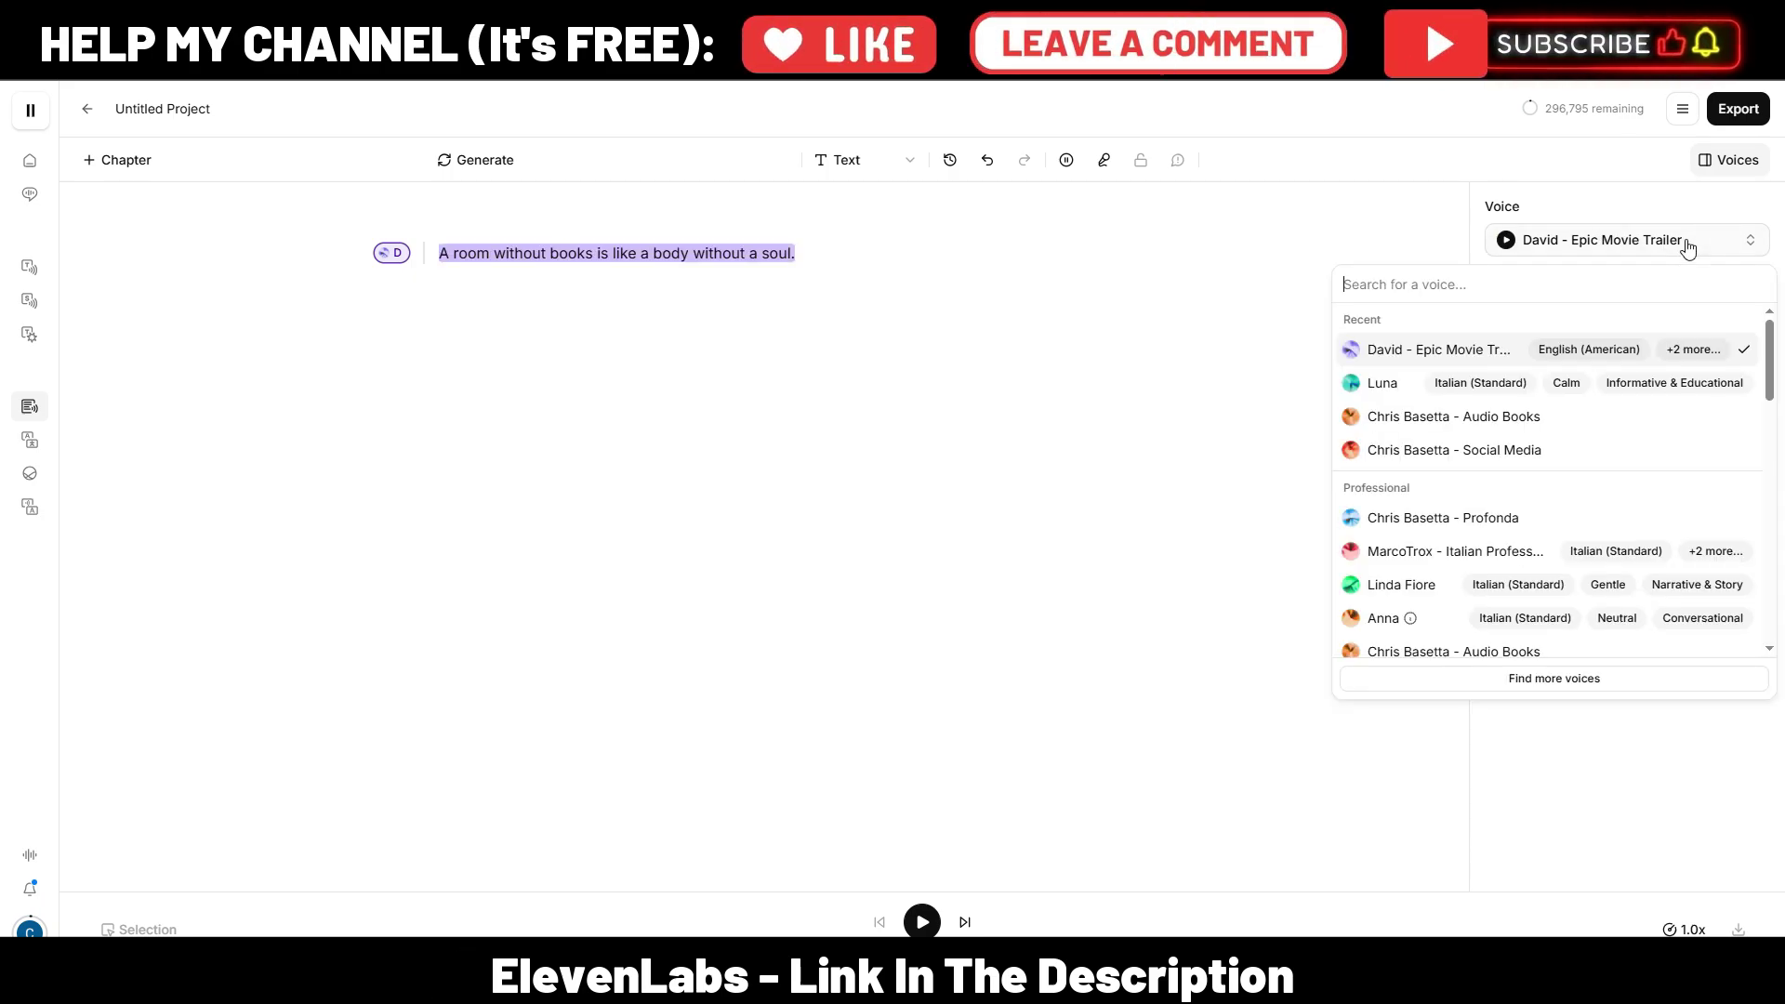
pyautogui.click(1565, 201)
pyautogui.click(469, 162)
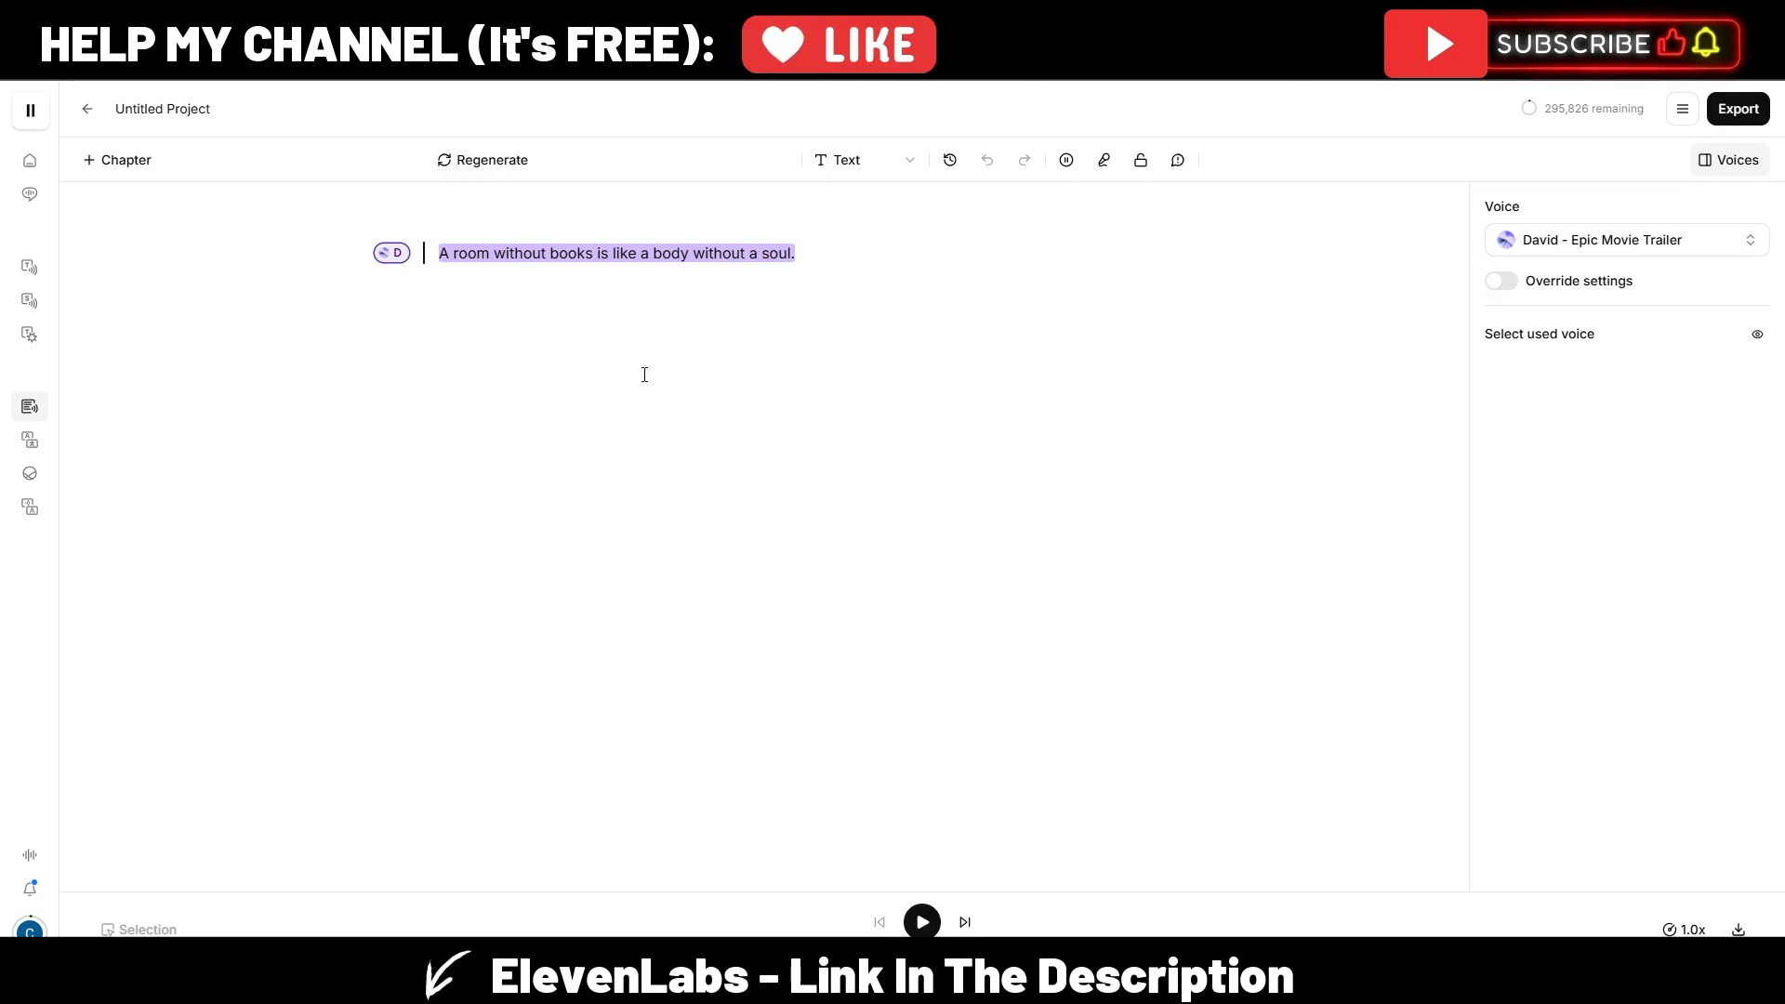
# Step: Paste a second copy of the quote as a new paragraph and select that line
pyautogui.moveTo(800, 251); pyautogui.dragTo(438, 253)
pyautogui.hotkey('ctrl', 'c')
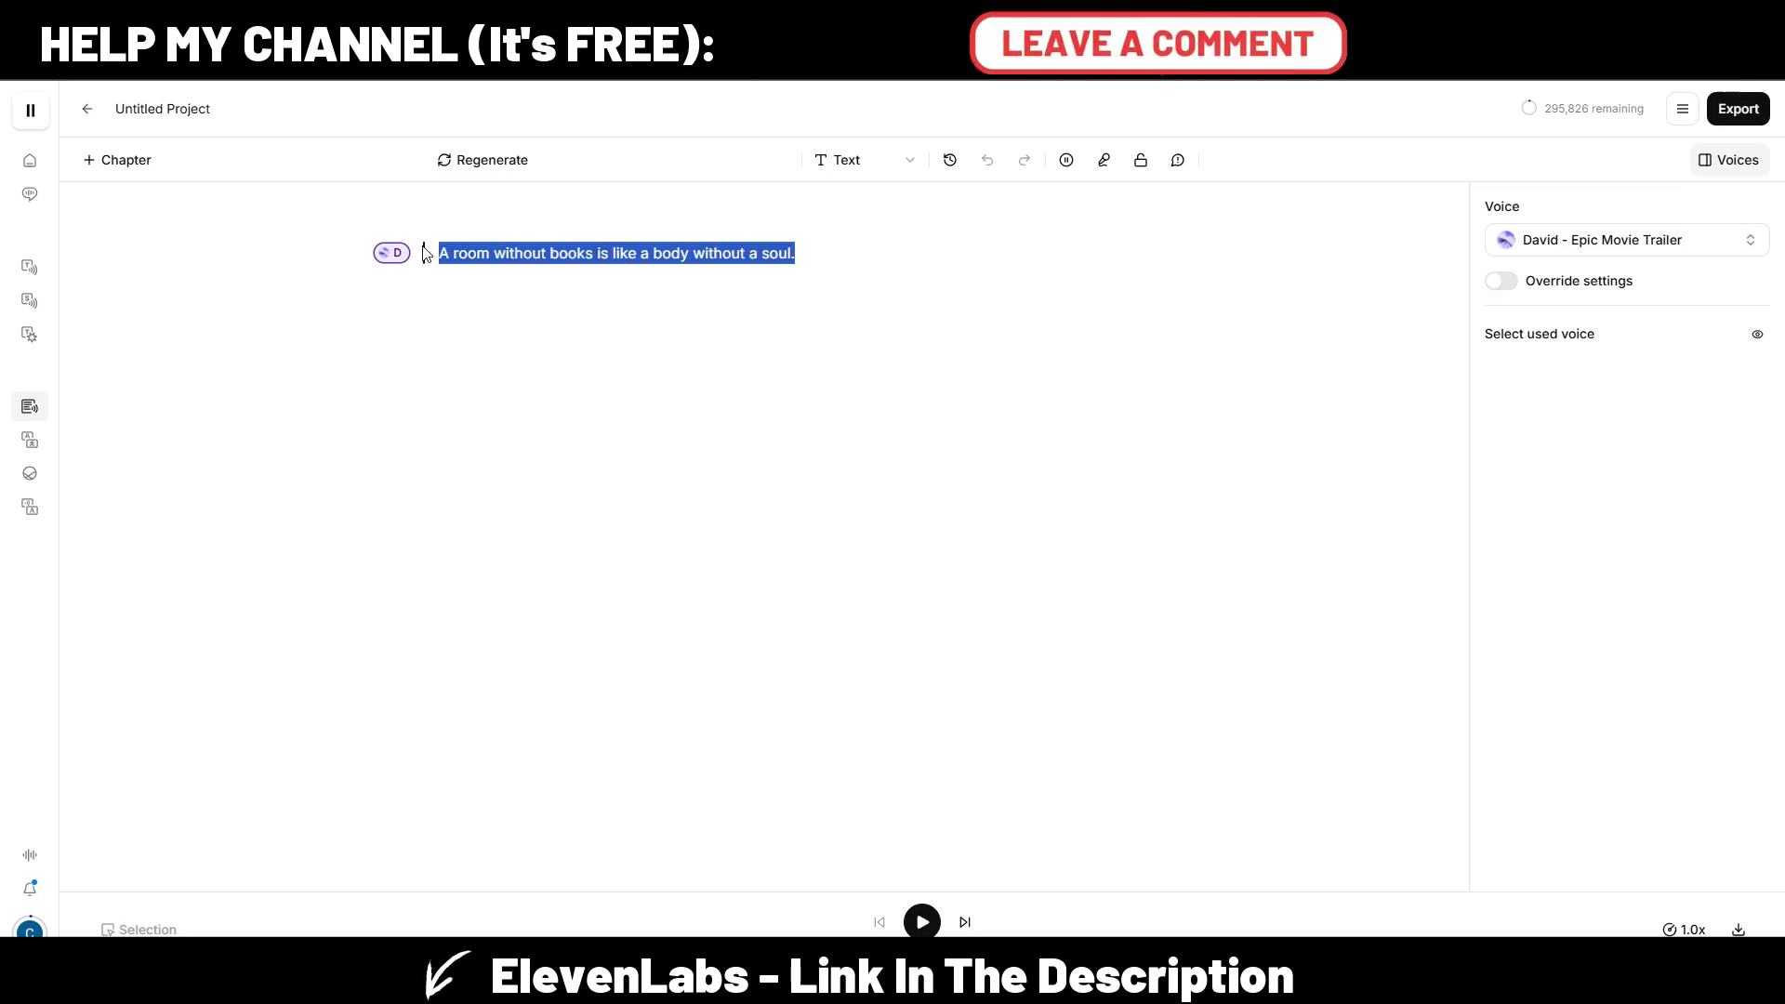
pyautogui.click(834, 252)
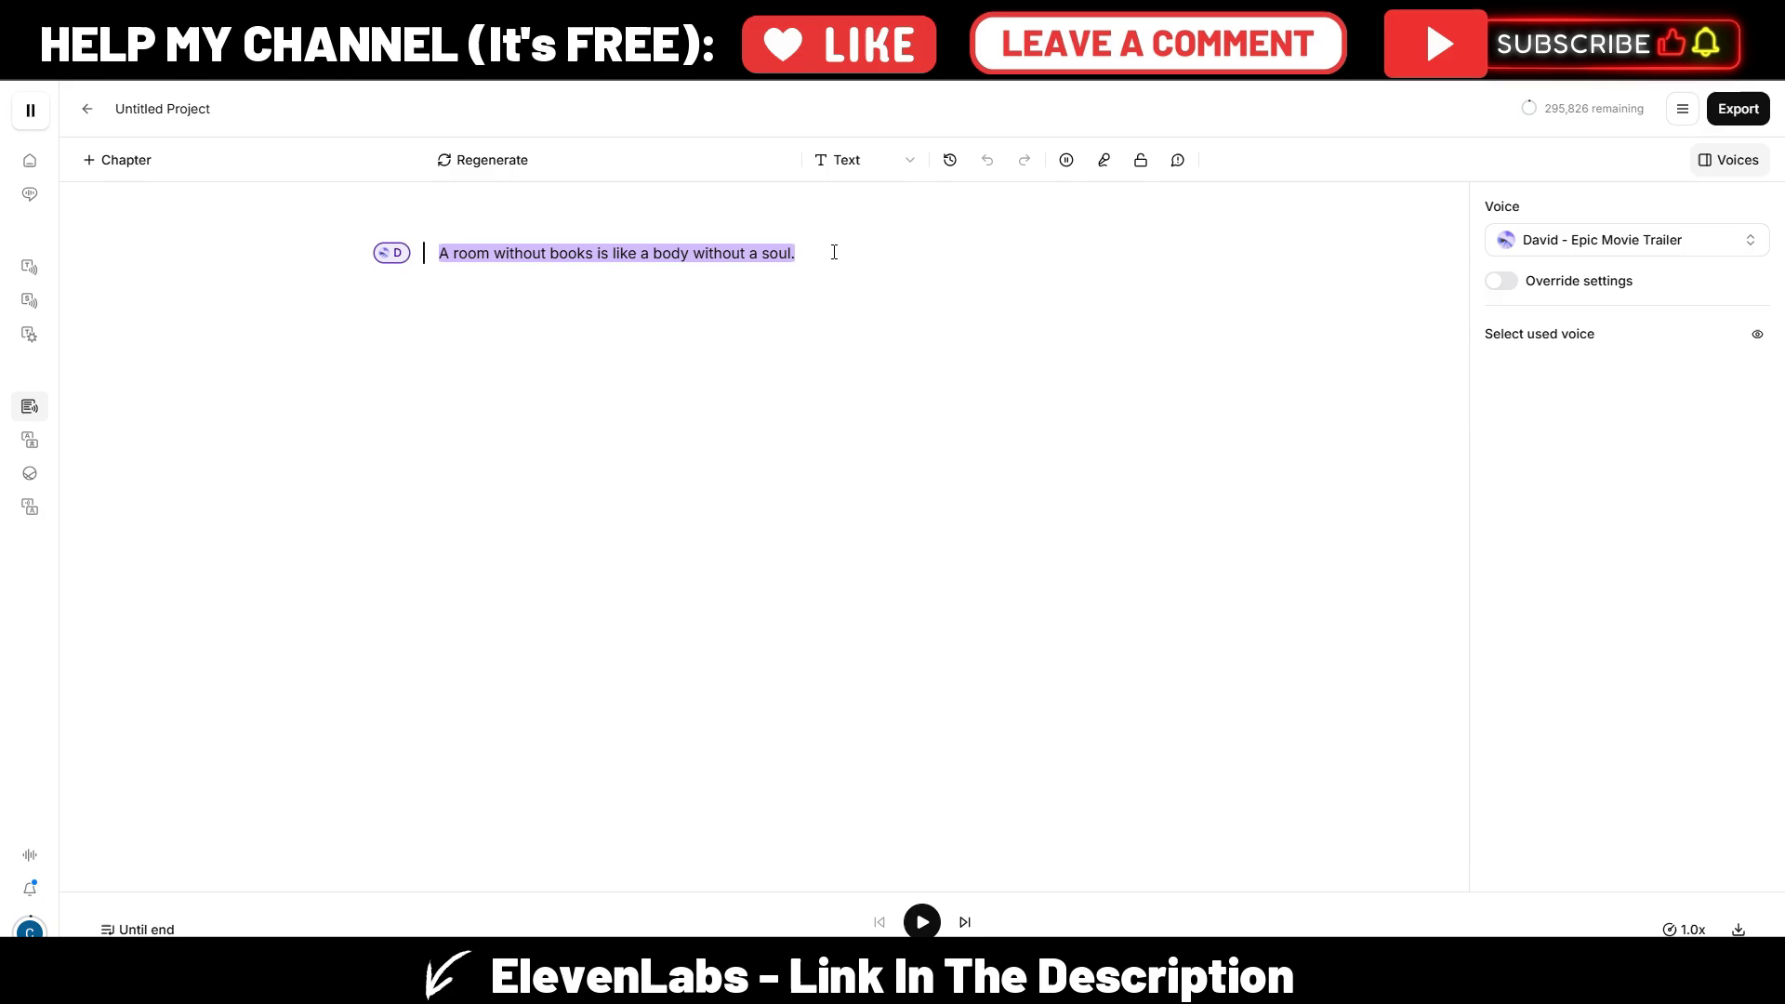
pyautogui.press('Return')
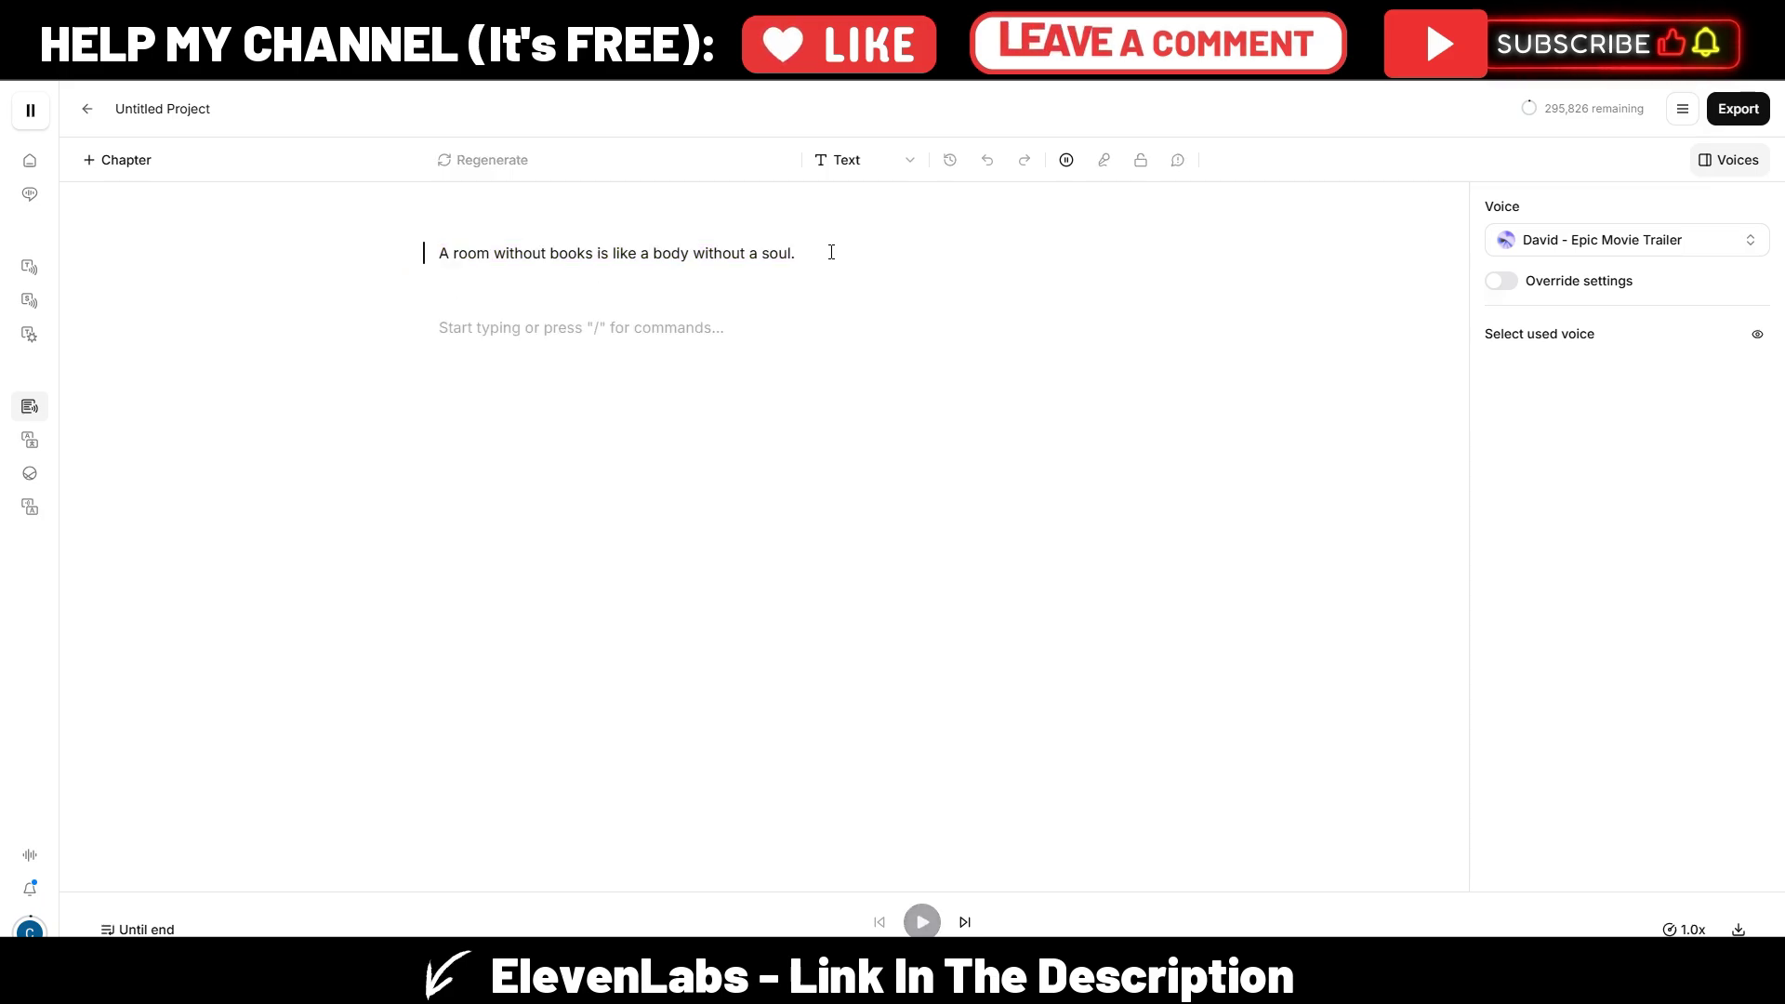
pyautogui.hotkey('ctrl', 'v')
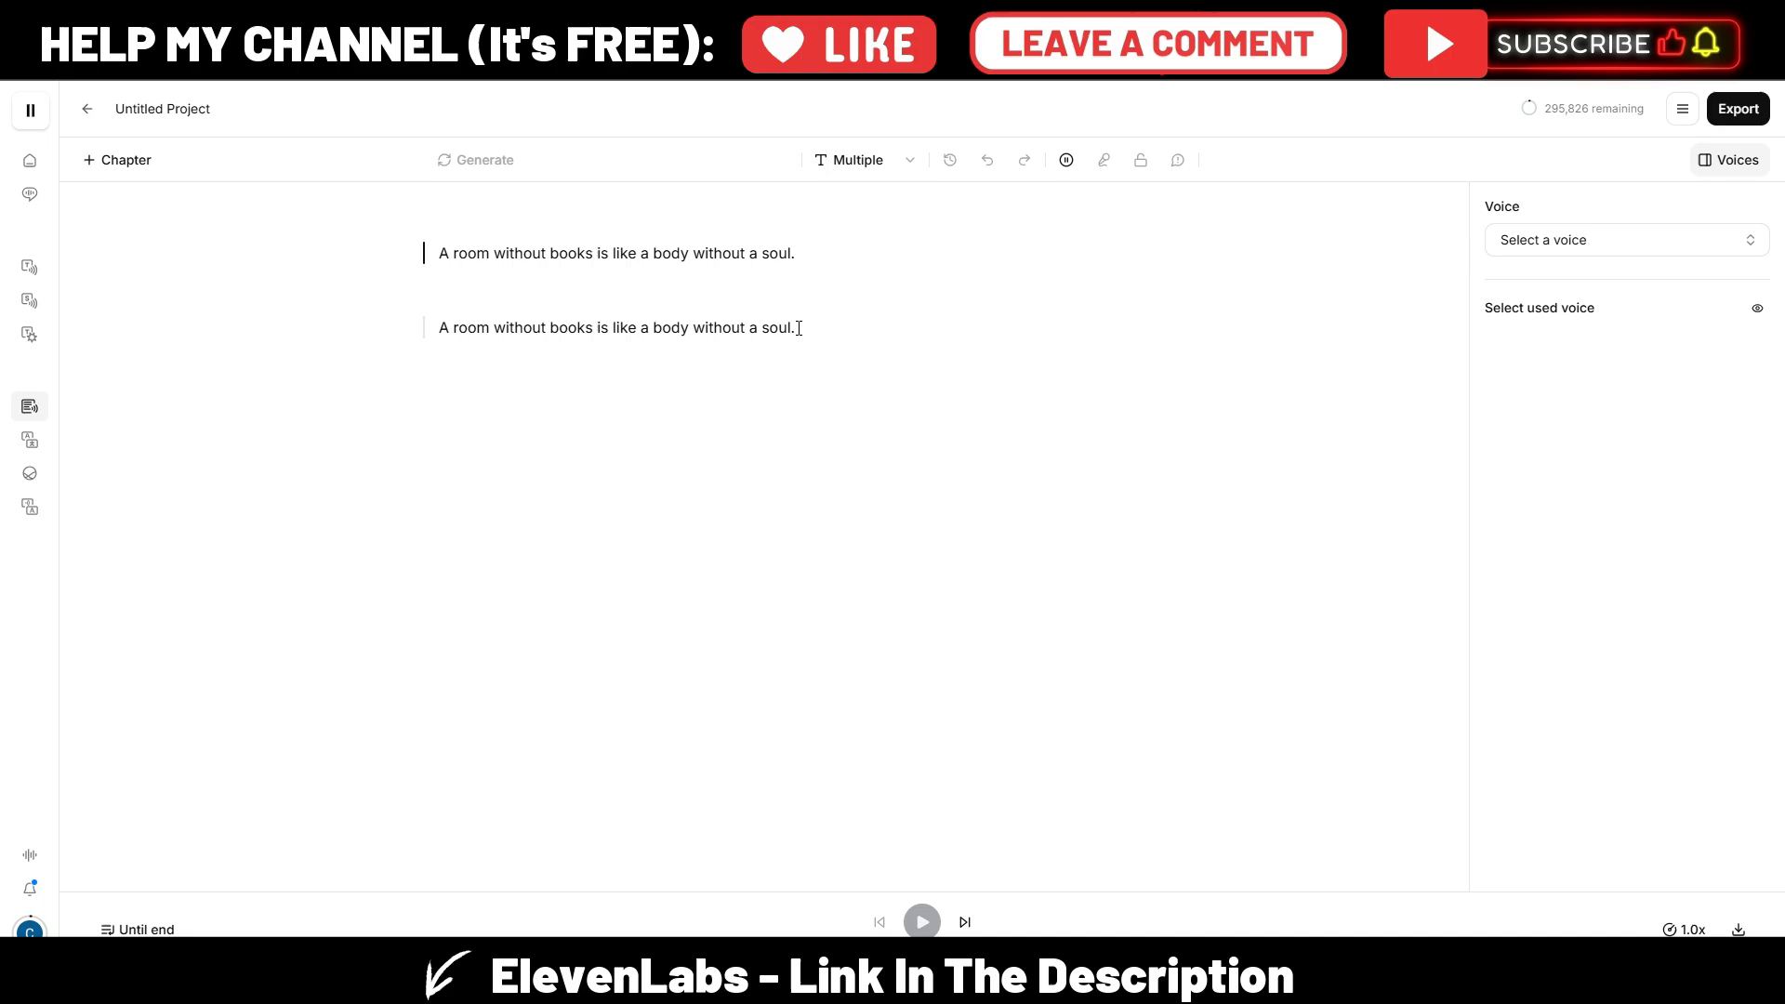
pyautogui.tripleClick(798, 328)
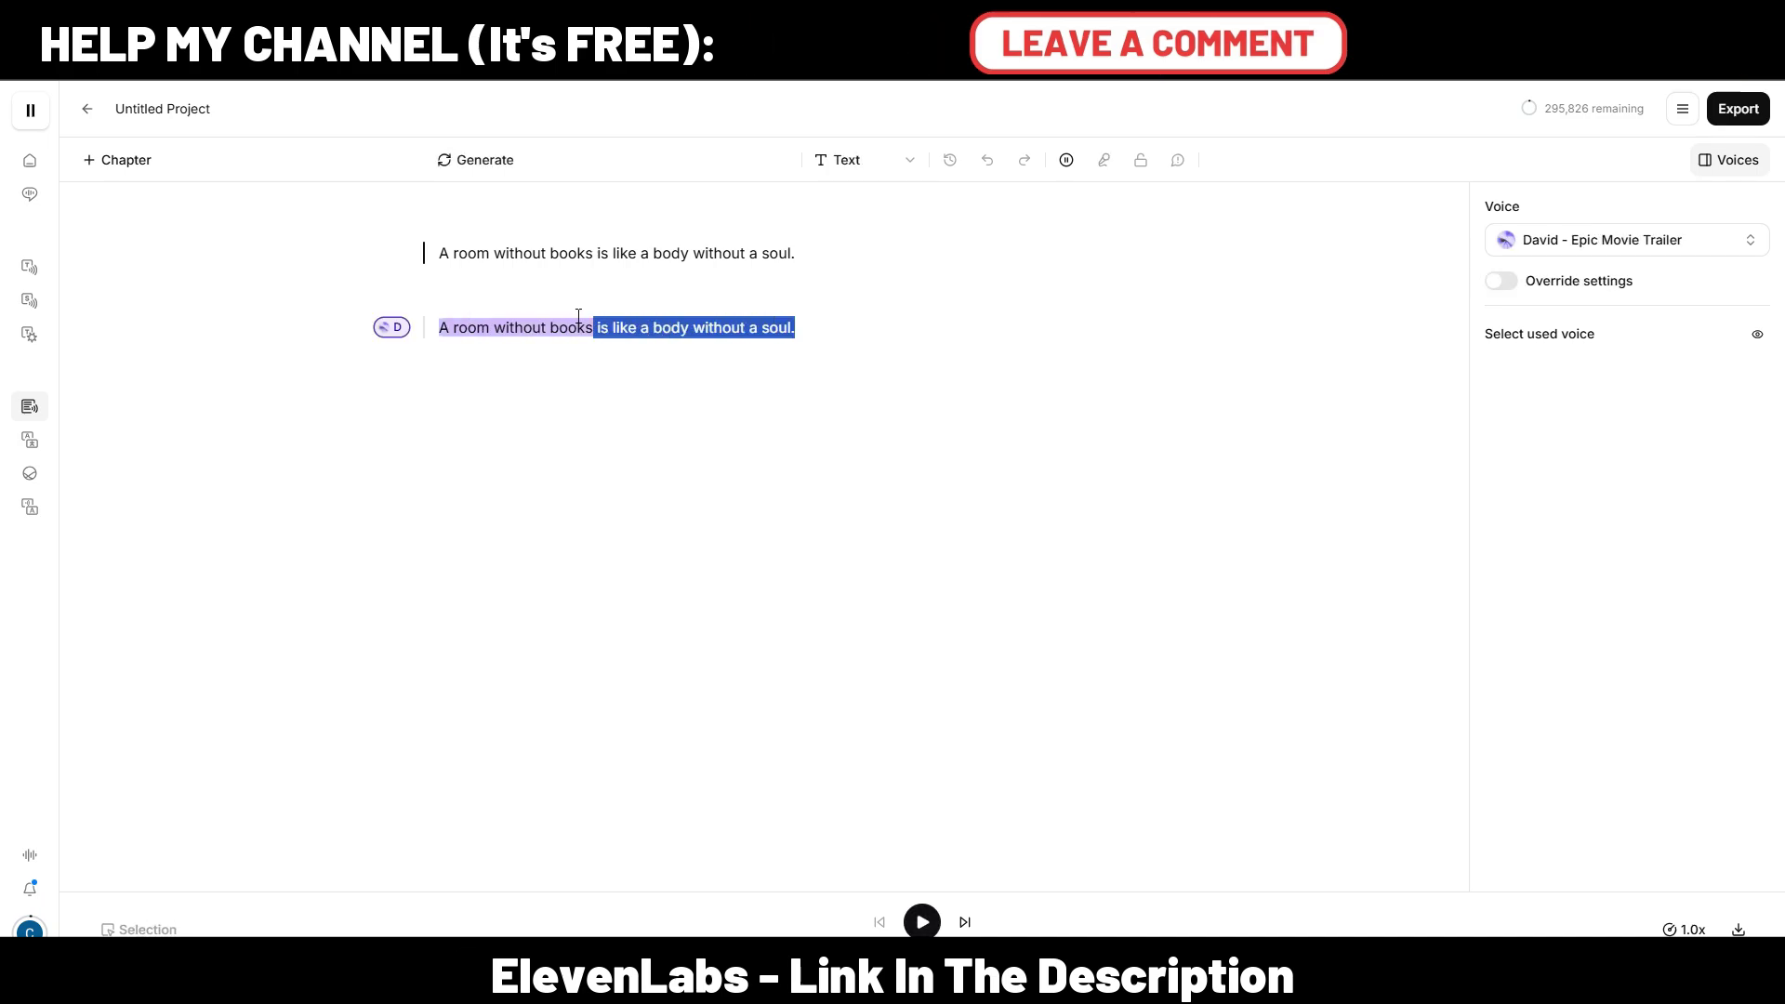
pyautogui.moveTo(578, 316); pyautogui.dragTo(443, 327)
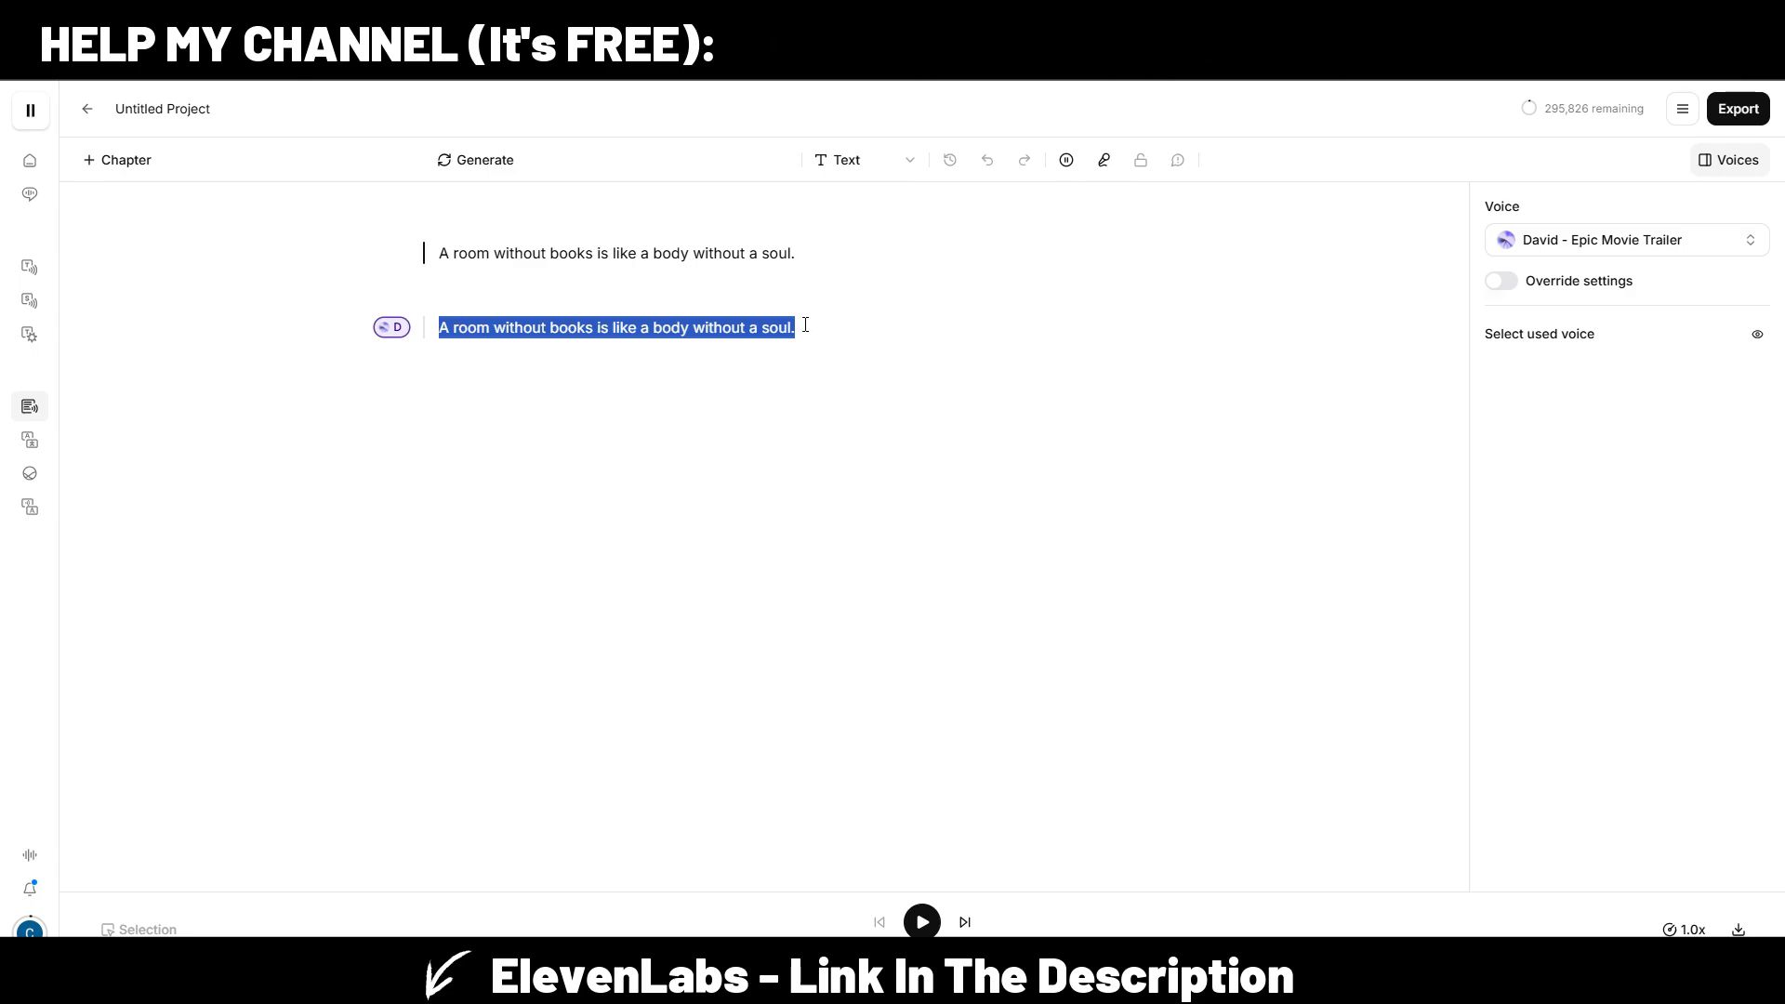
# Step: Record an 8-second spoken direction in Direct with your voice, allowing microphone access once
pyautogui.click(1106, 163)
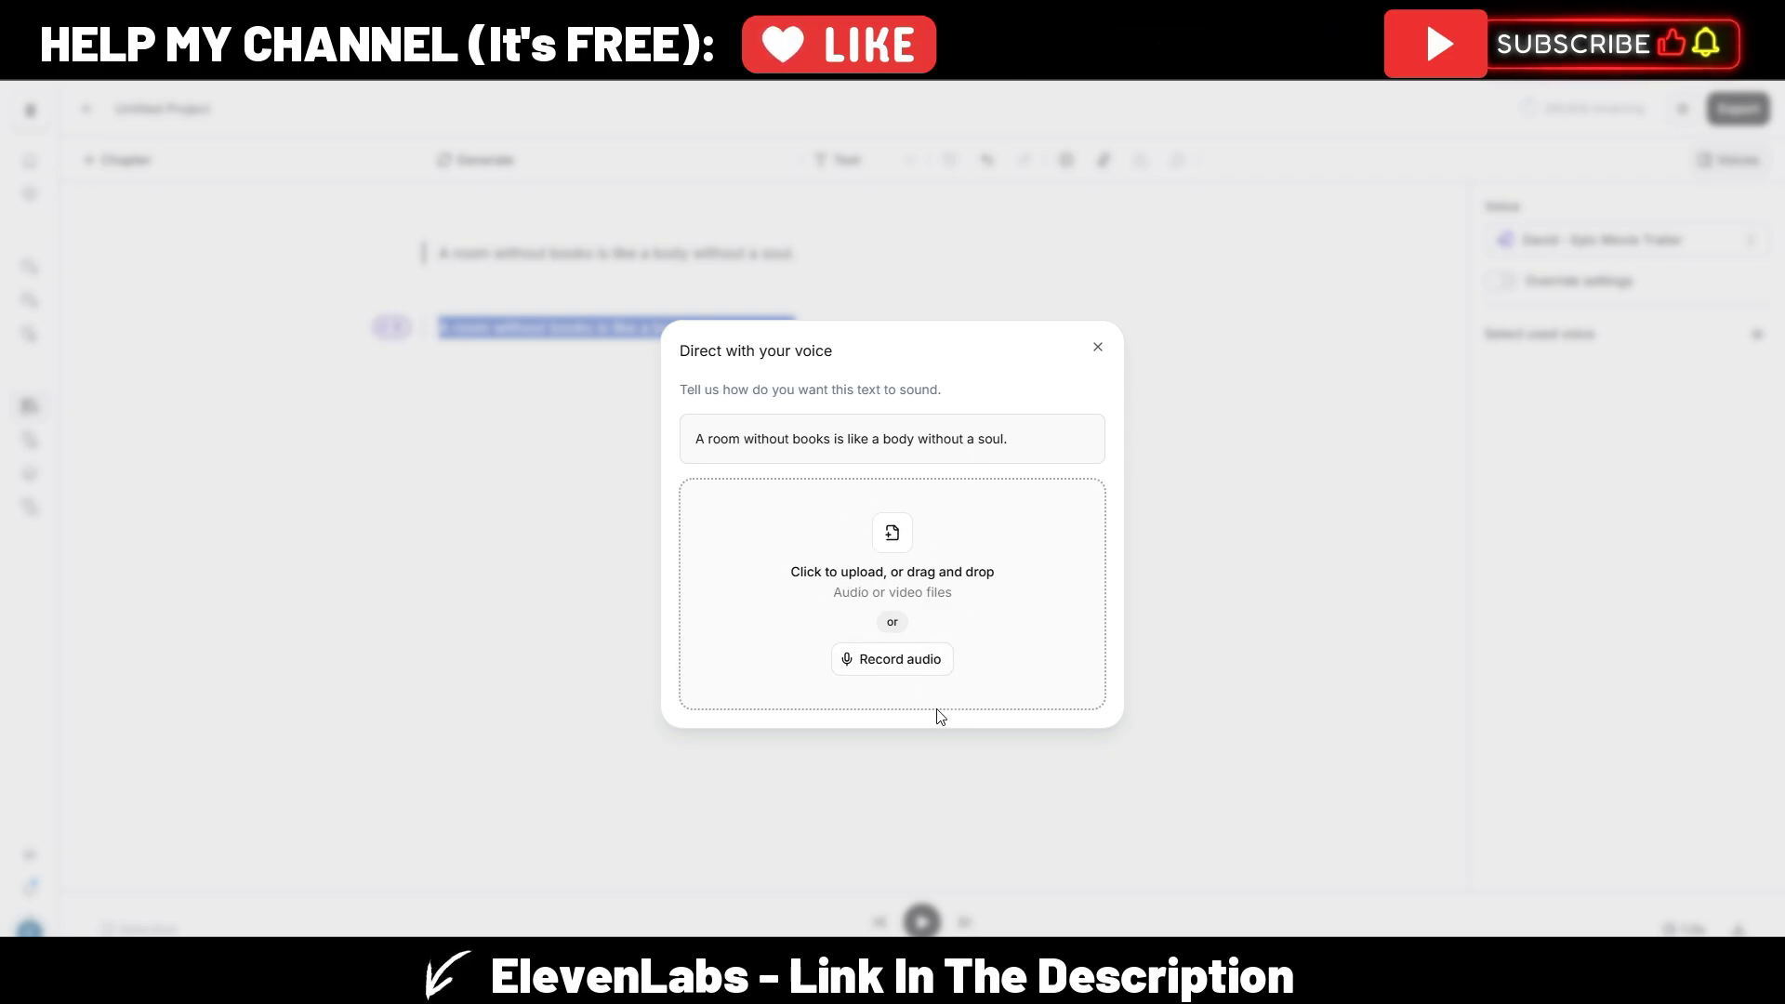
pyautogui.click(896, 663)
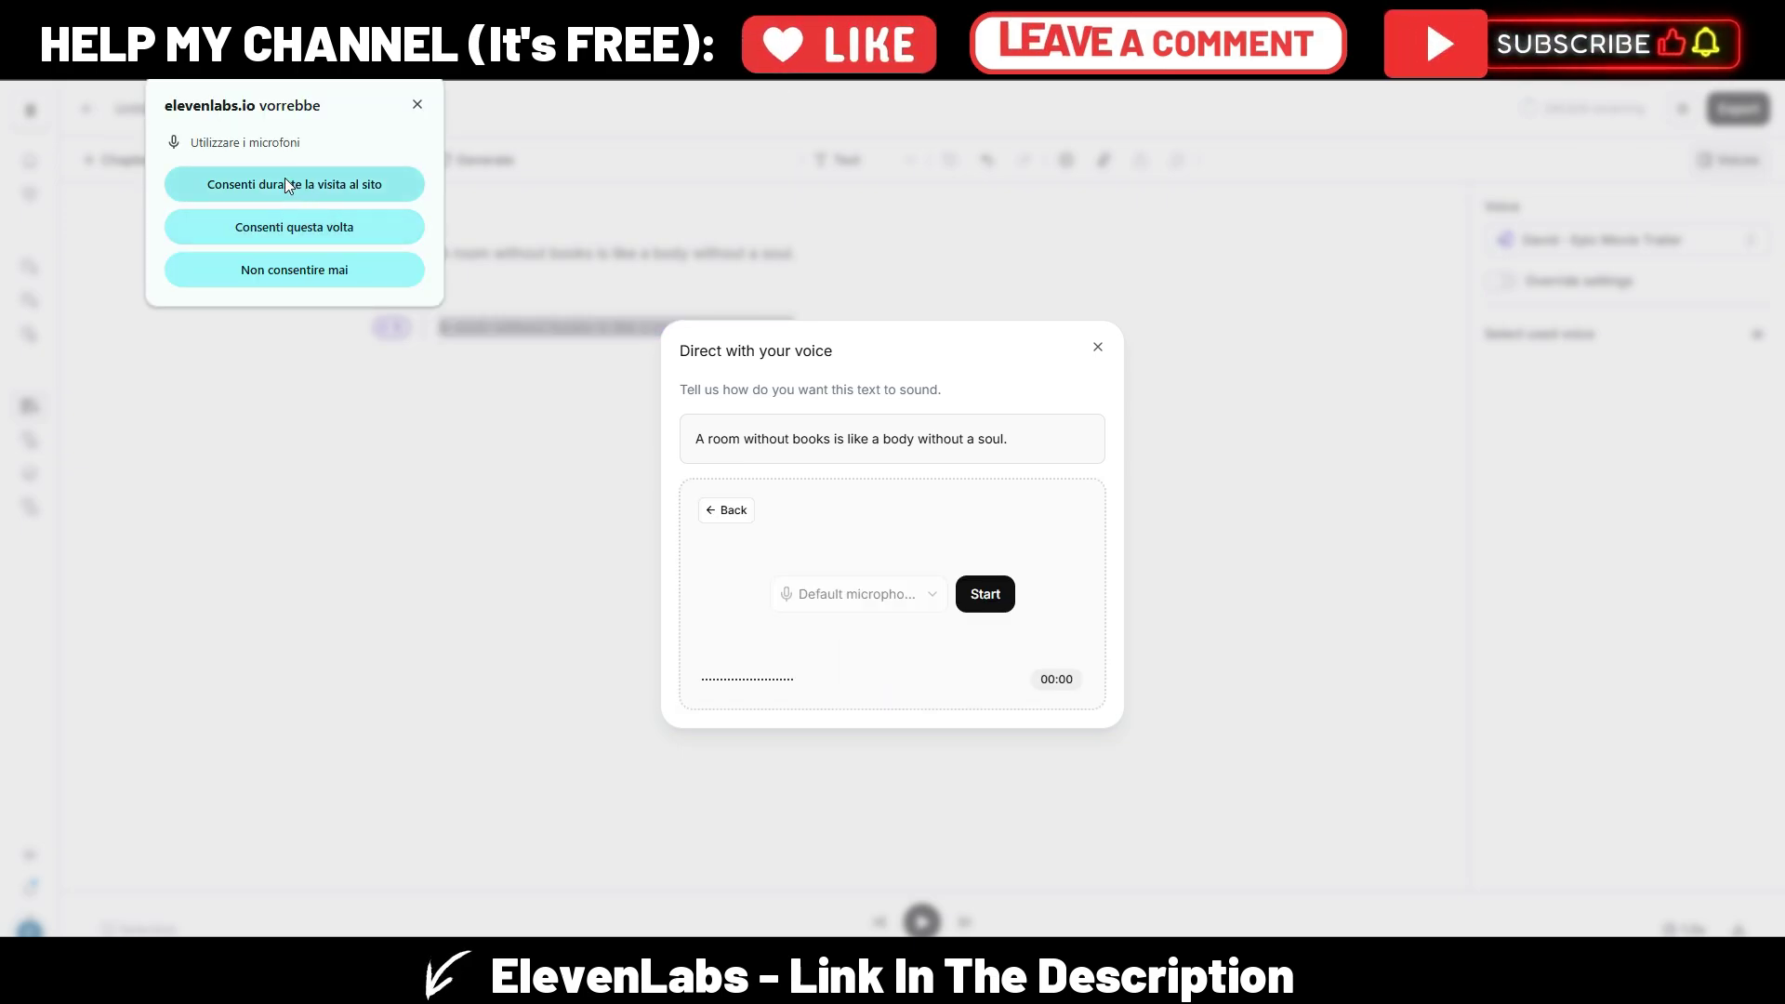
pyautogui.click(282, 225)
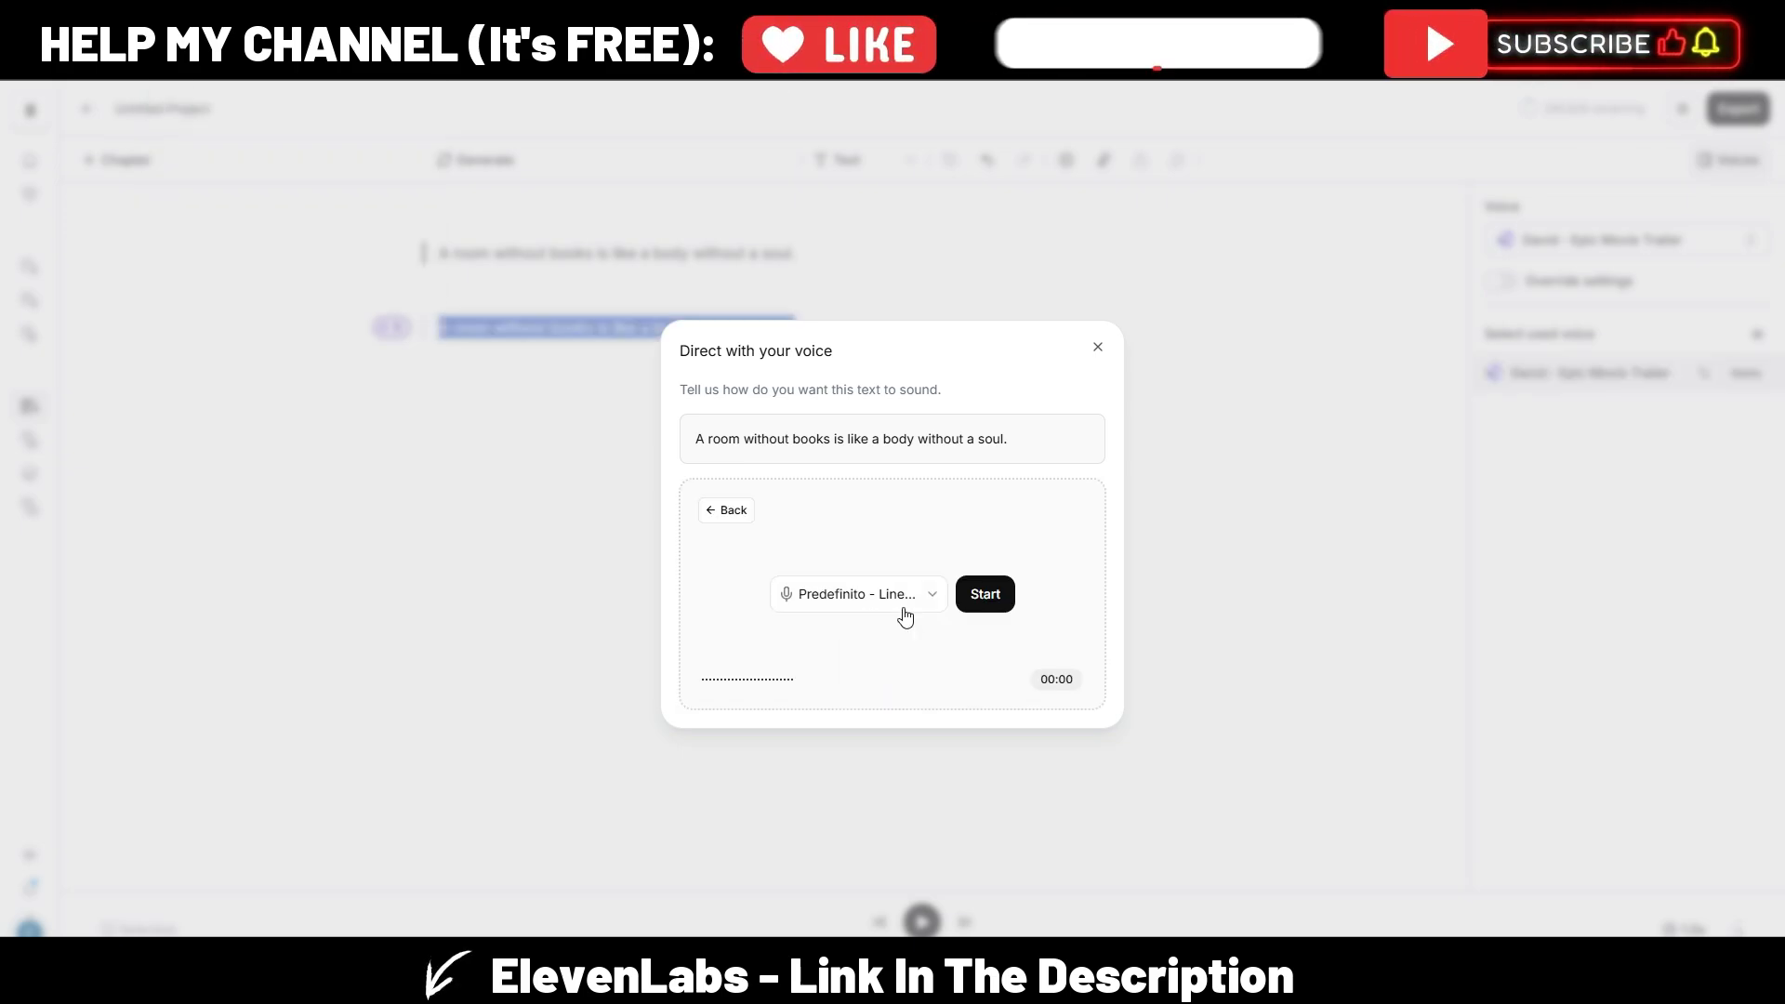
pyautogui.click(977, 614)
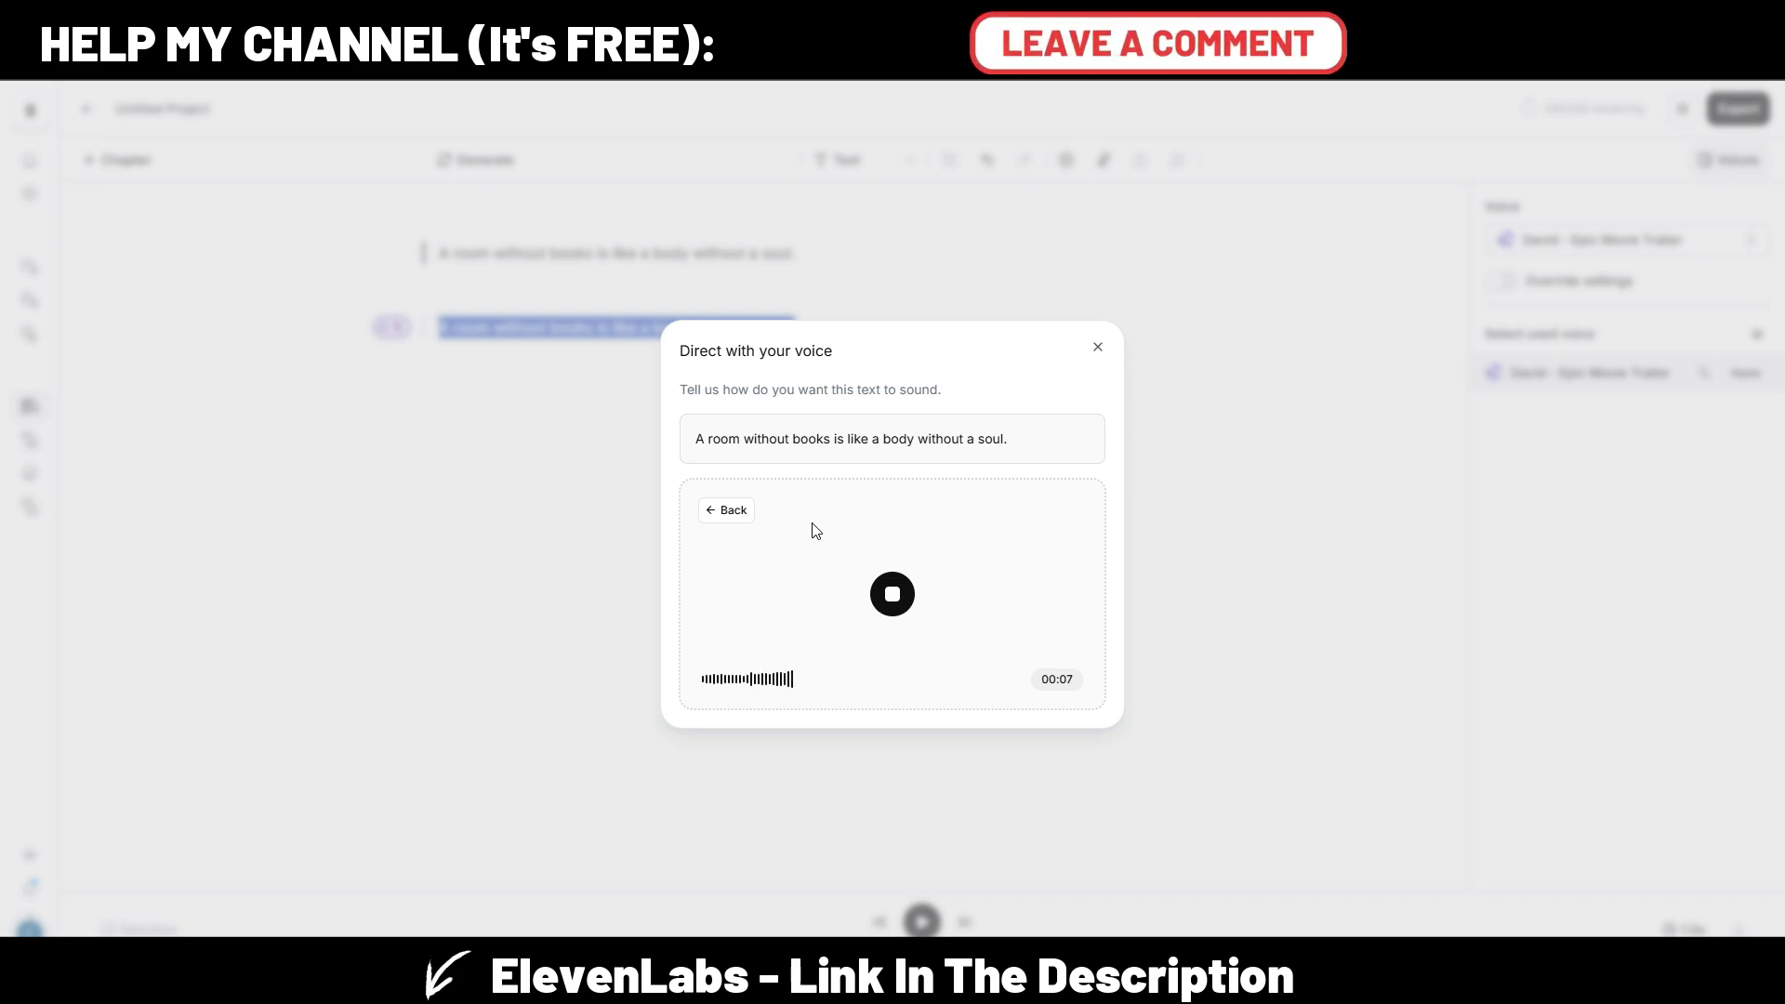
pyautogui.click(895, 602)
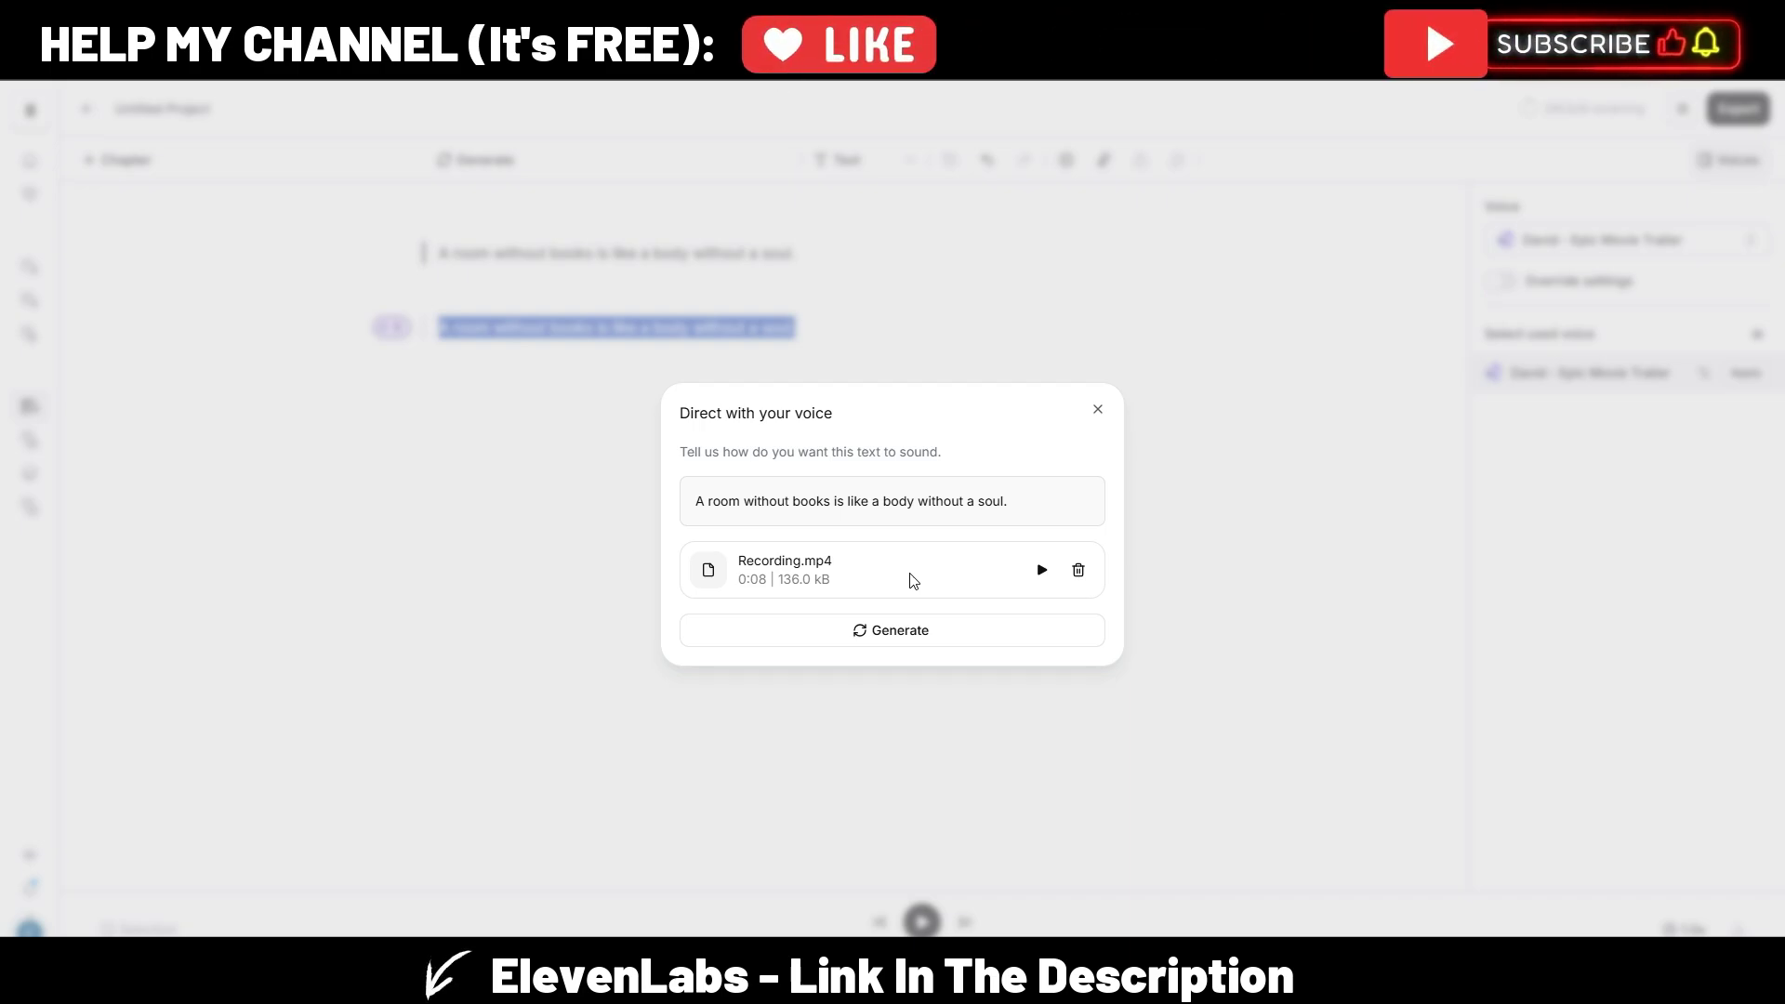
# Step: Regenerate the second quote line following the recorded direction
pyautogui.click(897, 639)
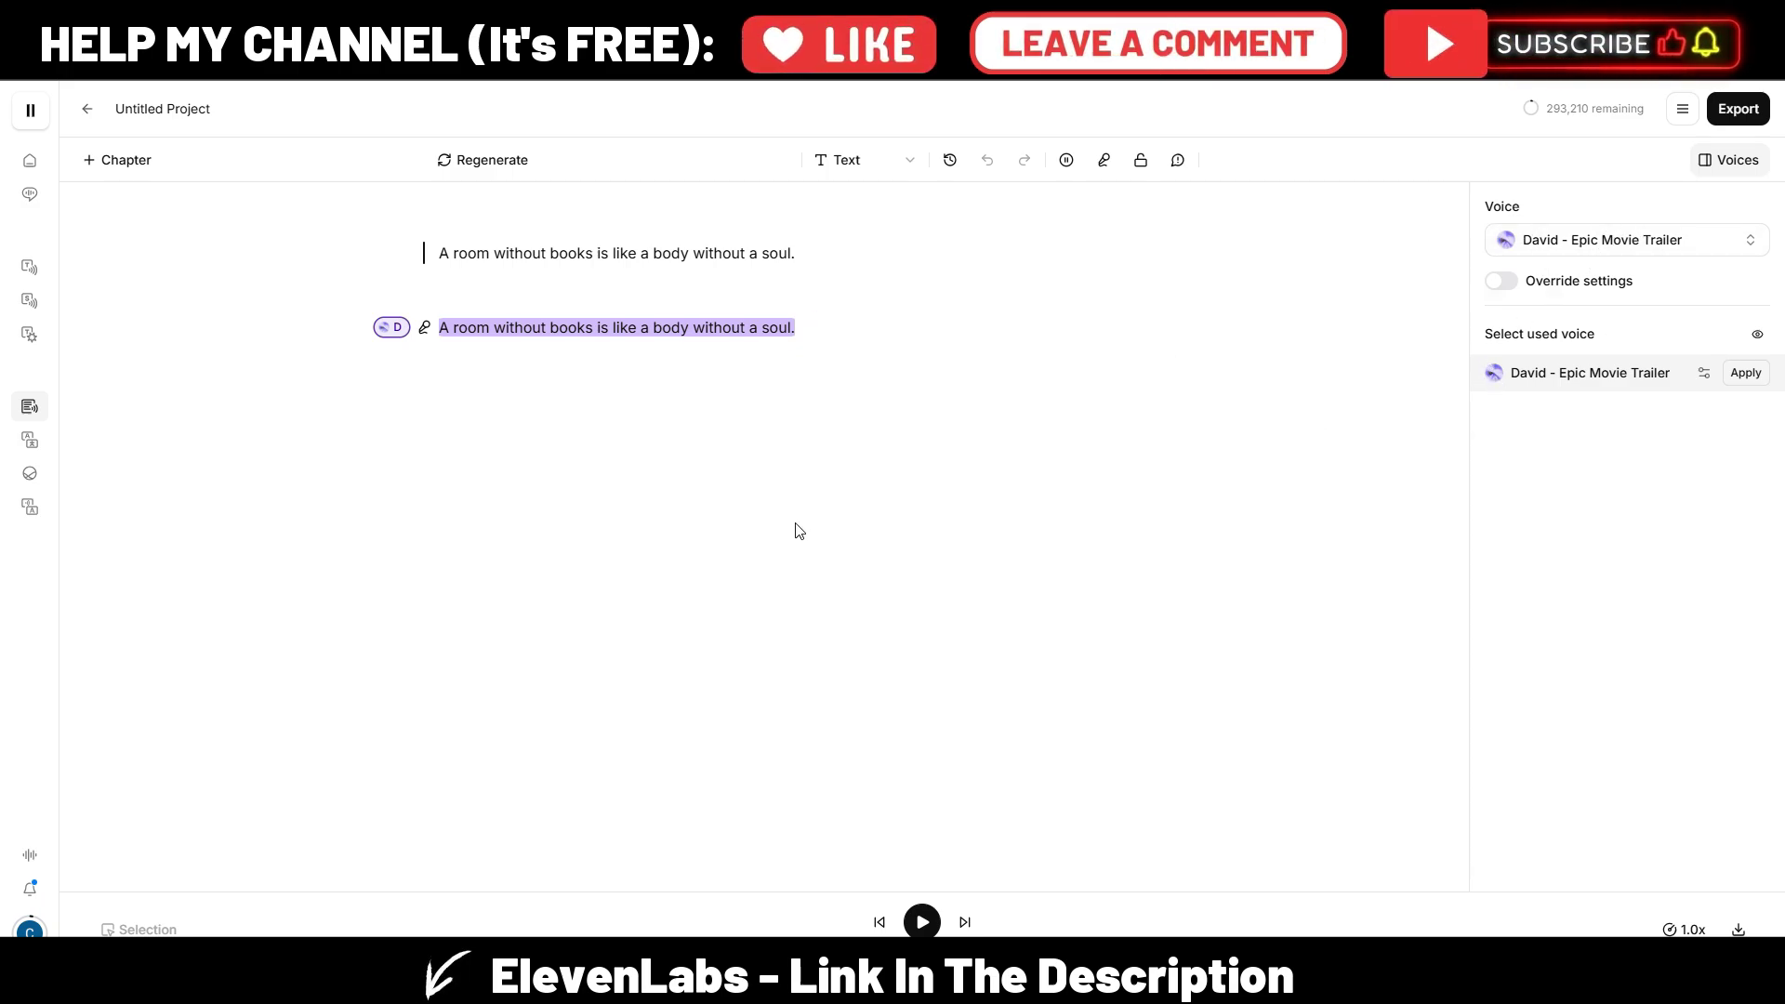
pyautogui.moveTo(32, 334)
# Step: Play back the direction-guided quote in the bottom player
pyautogui.click(923, 923)
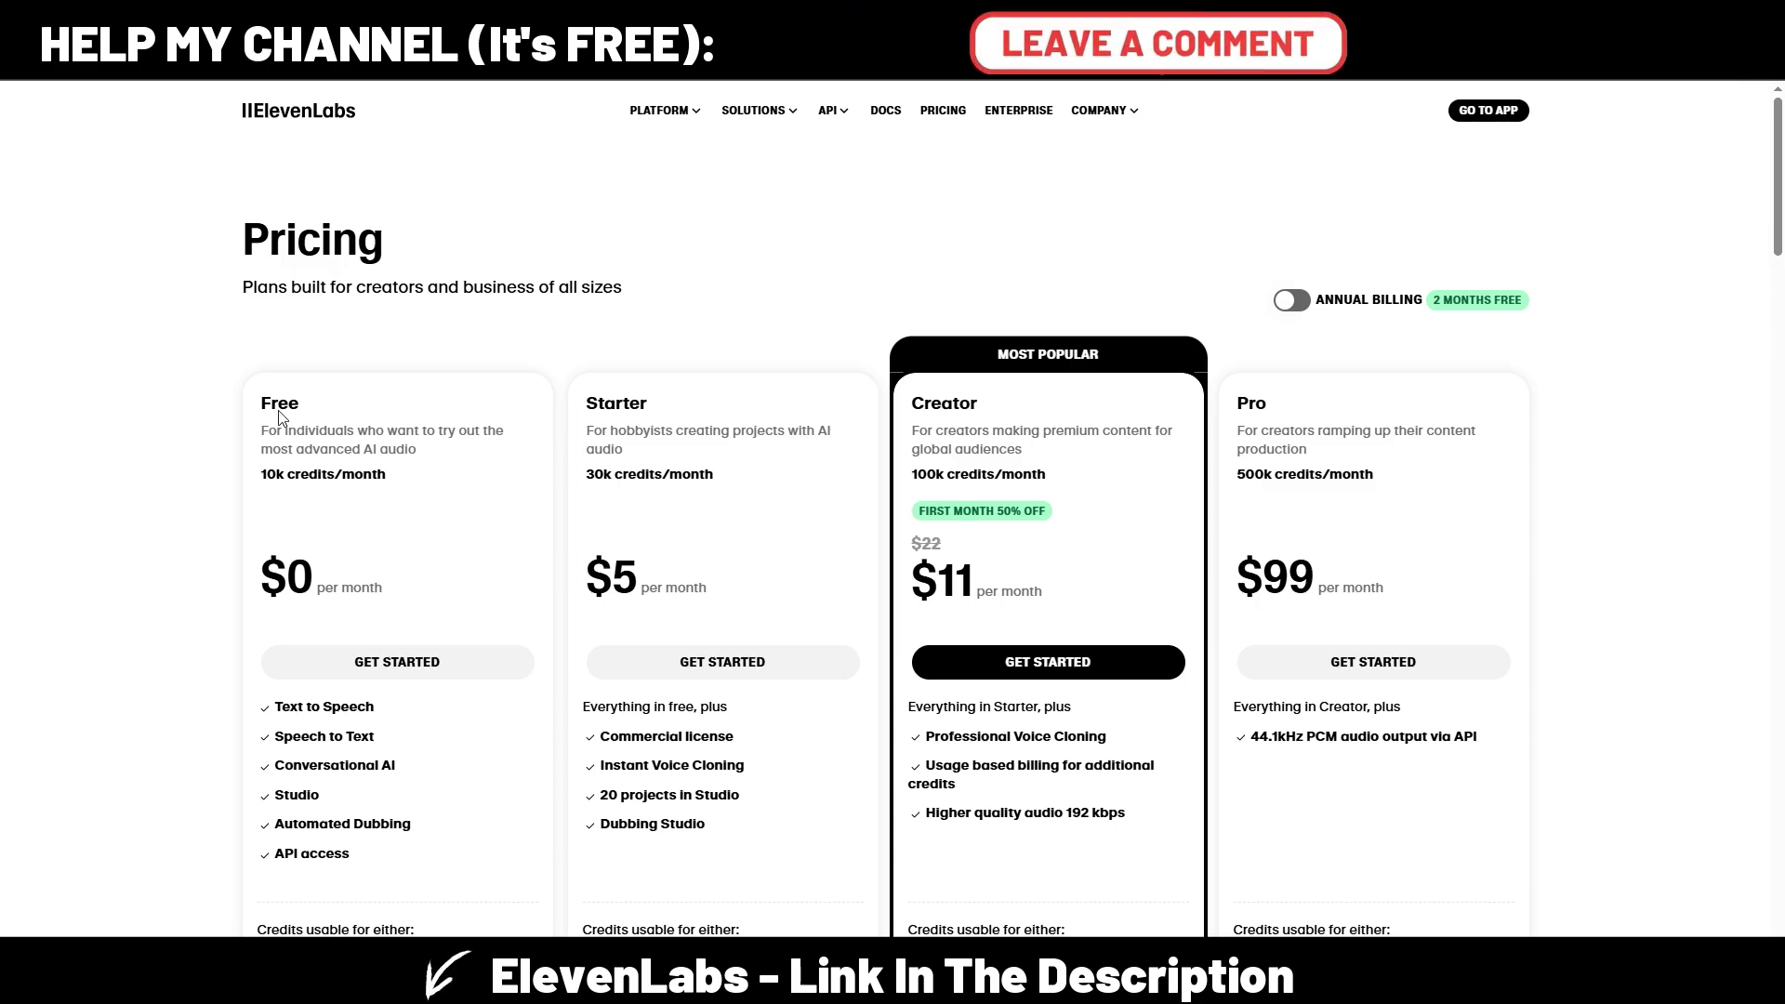
pyautogui.scroll(-1, 273, 725)
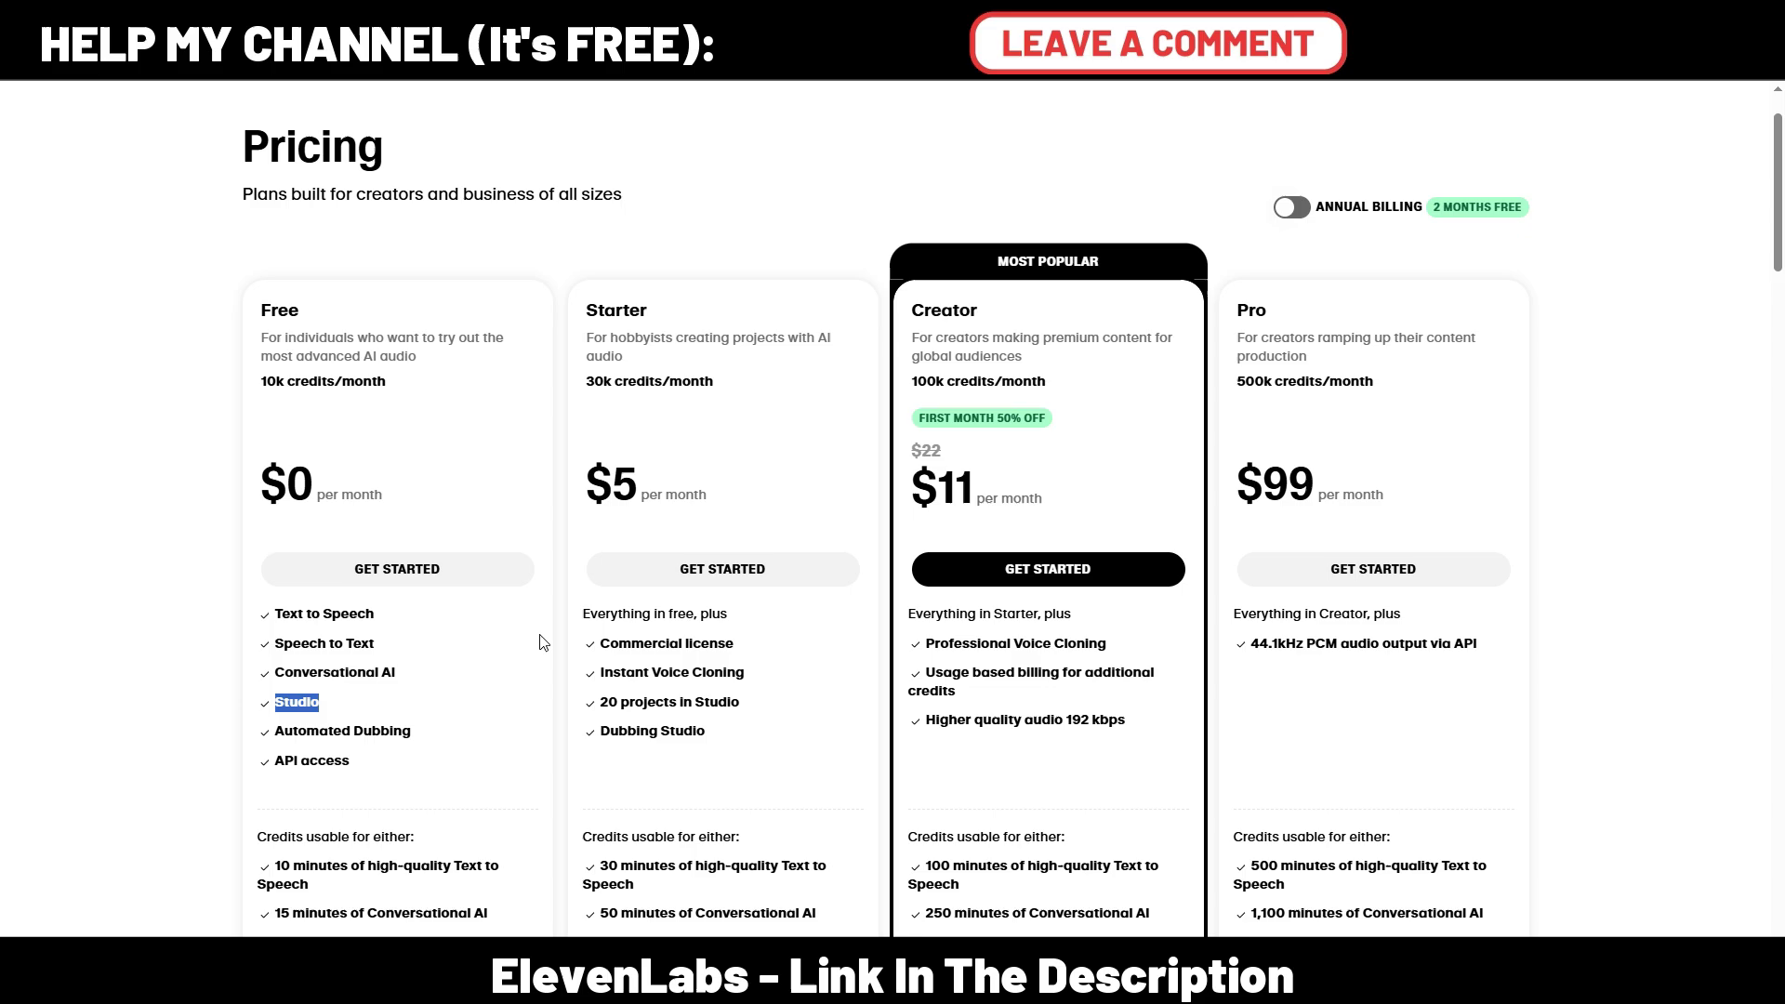
pyautogui.click(506, 641)
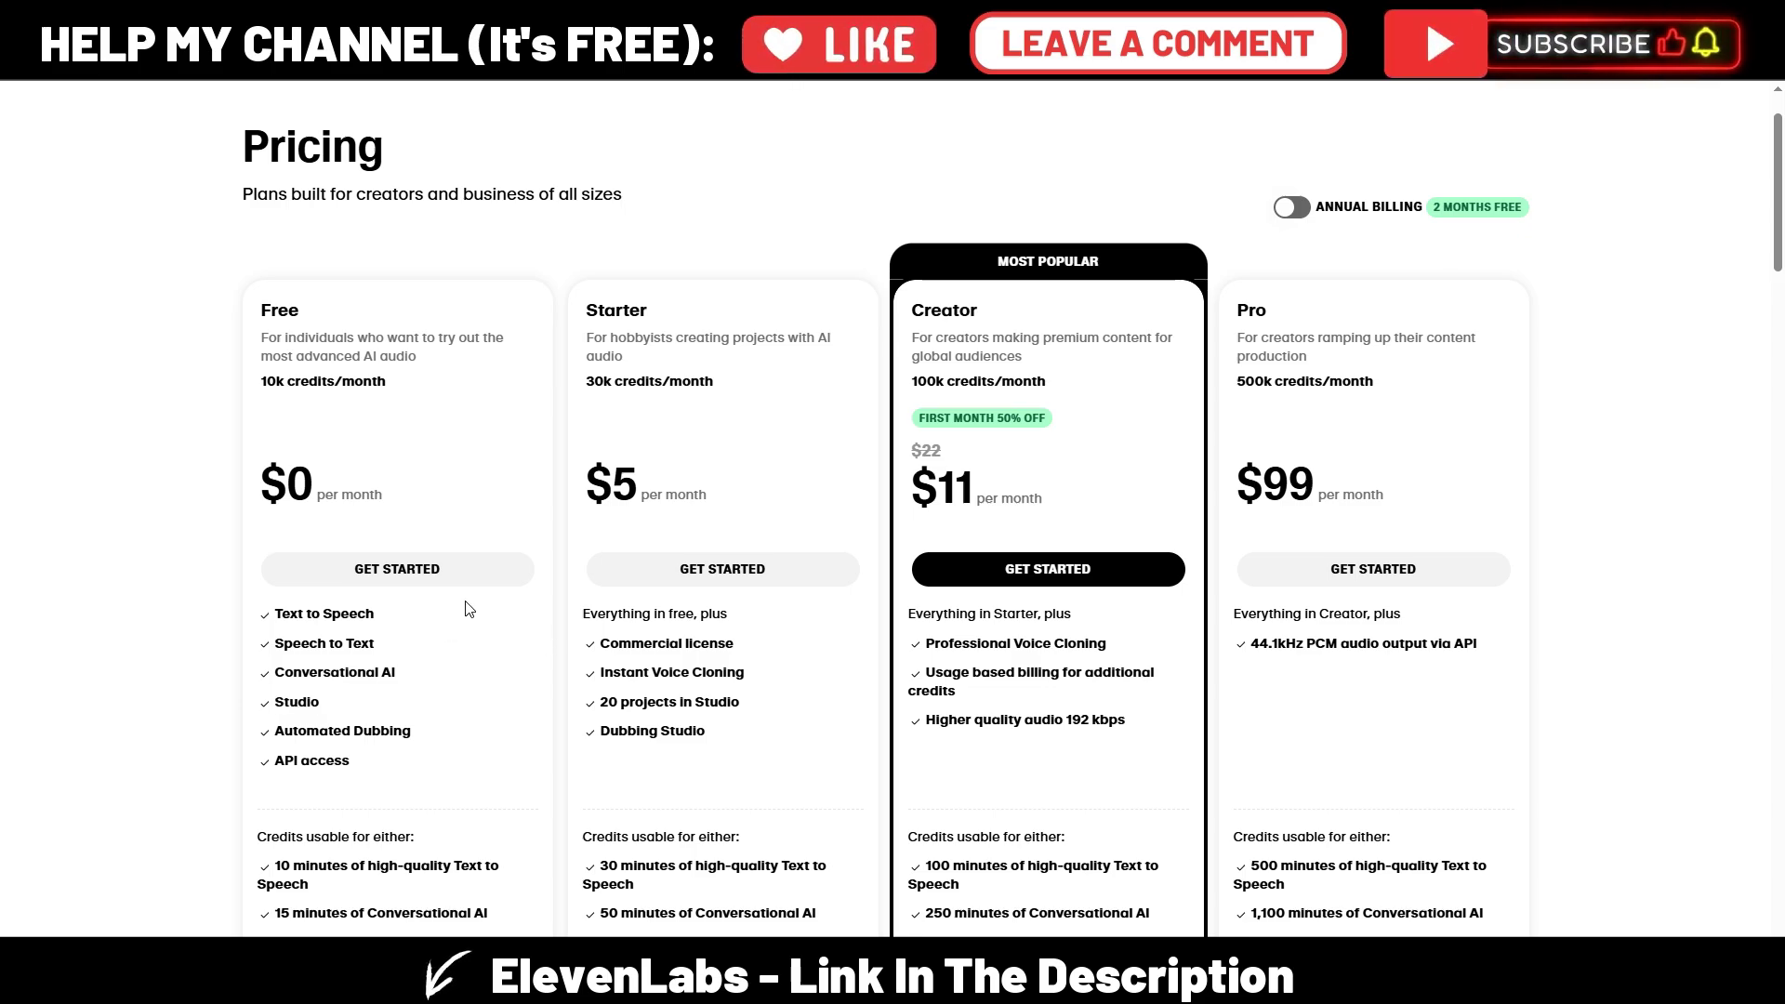